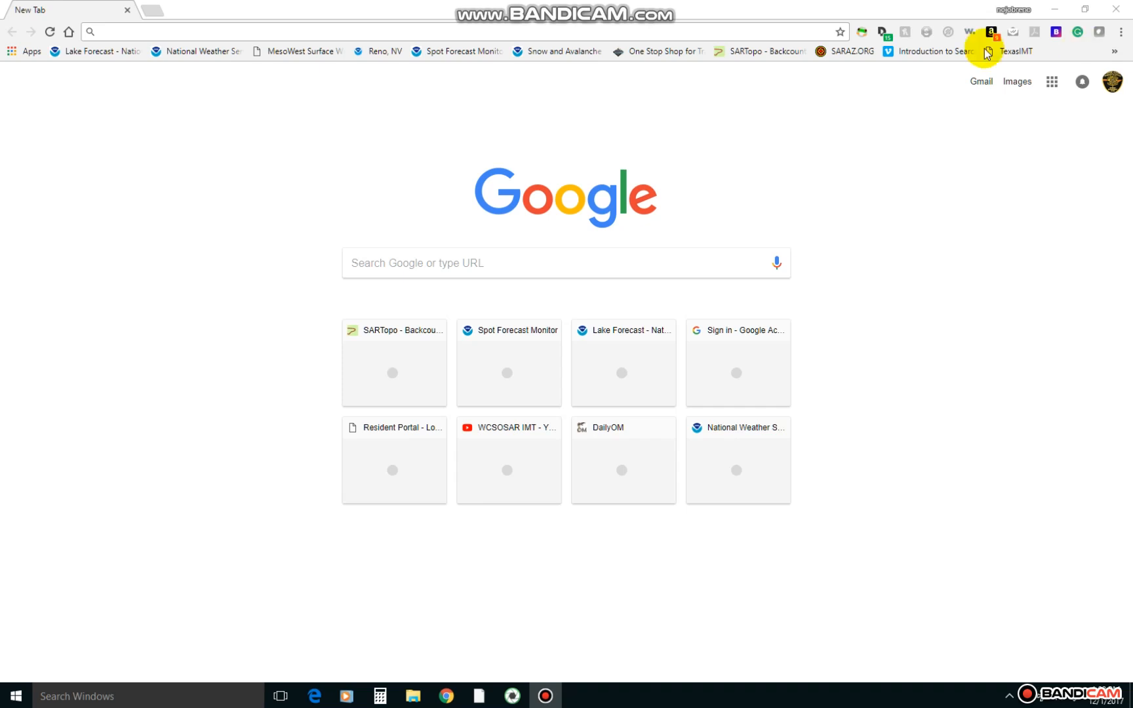
Open the NWS Spot Forecast request page from the Spot Forecast Monitor and look over its location entry options.
click(484, 62)
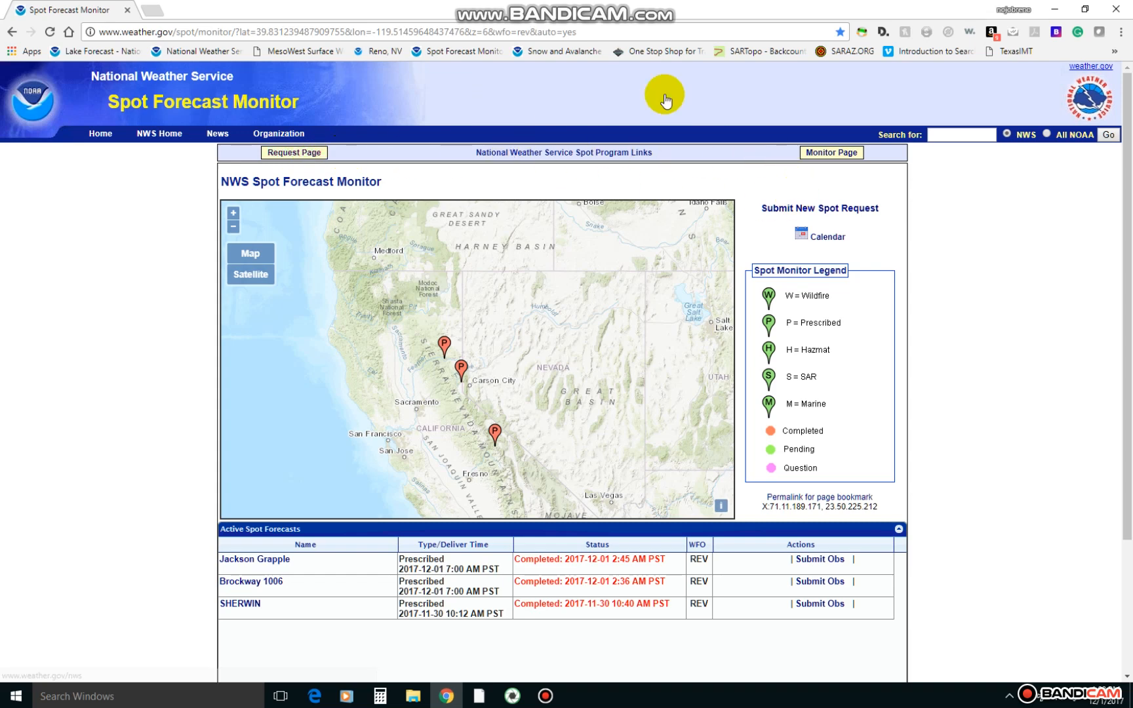
click(301, 158)
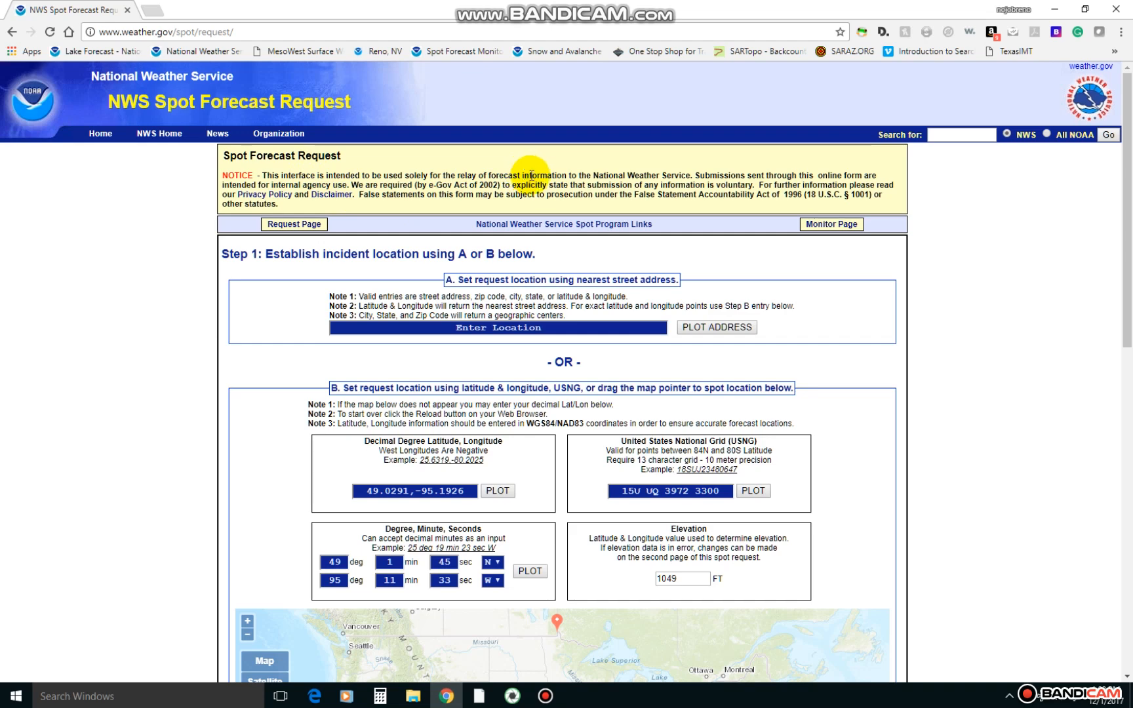
scroll(594, 243, down, 1)
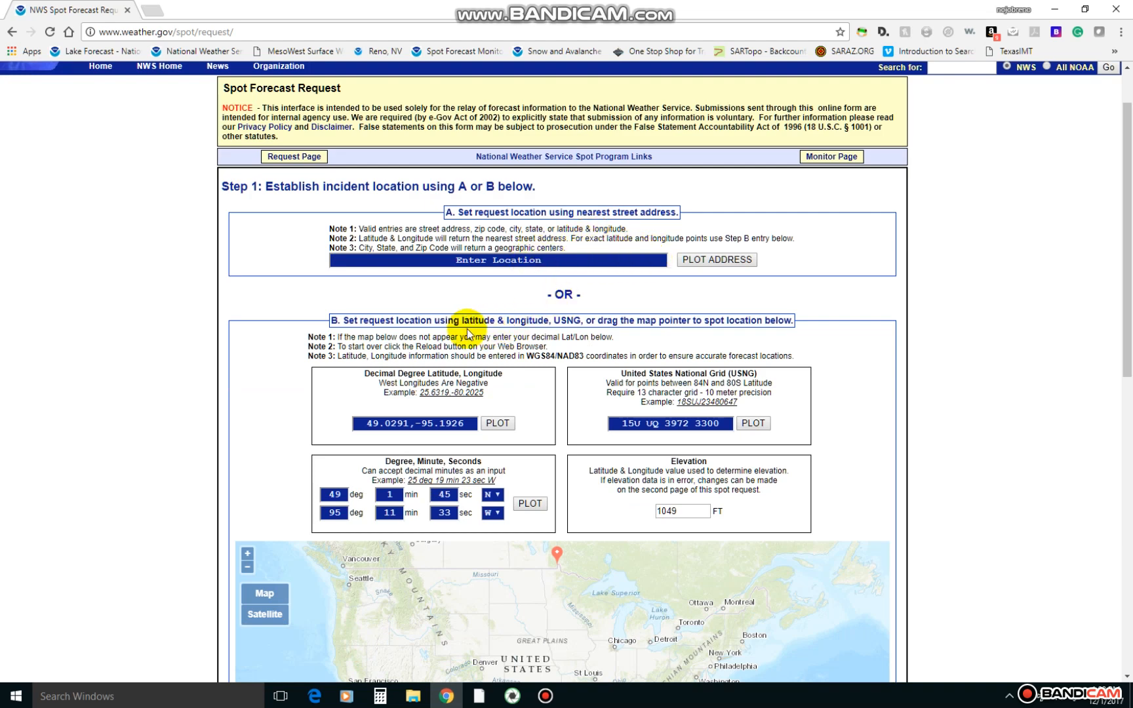
scroll(364, 318, down, 1)
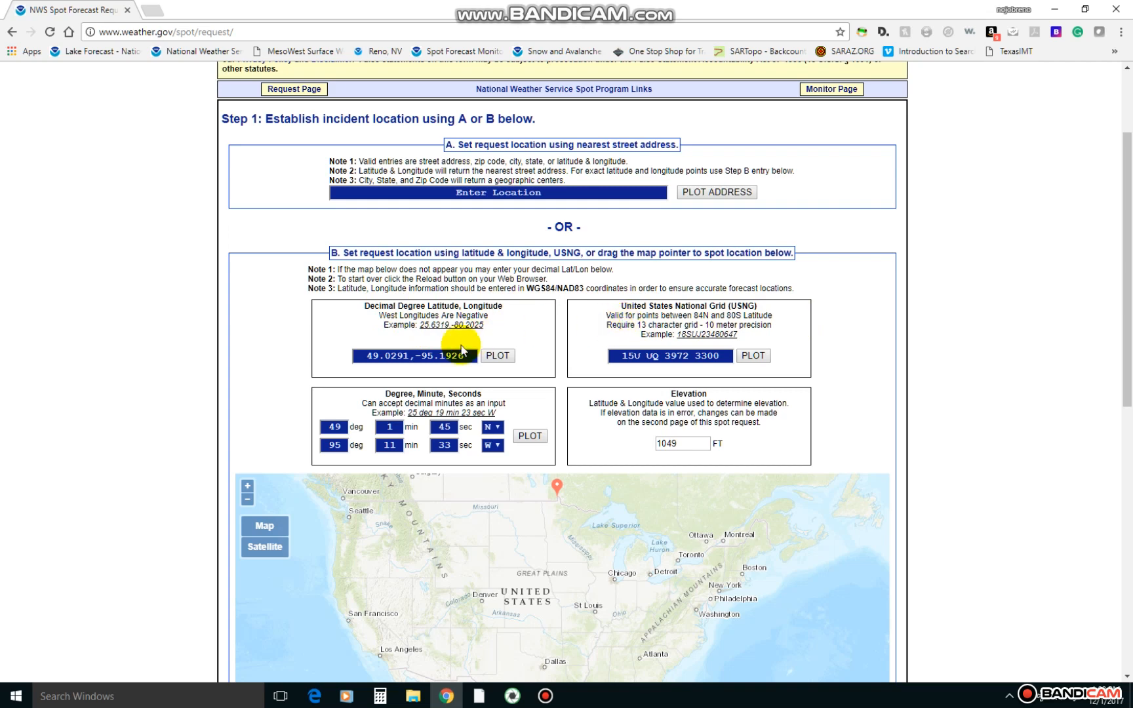
scroll(715, 401, down, 2)
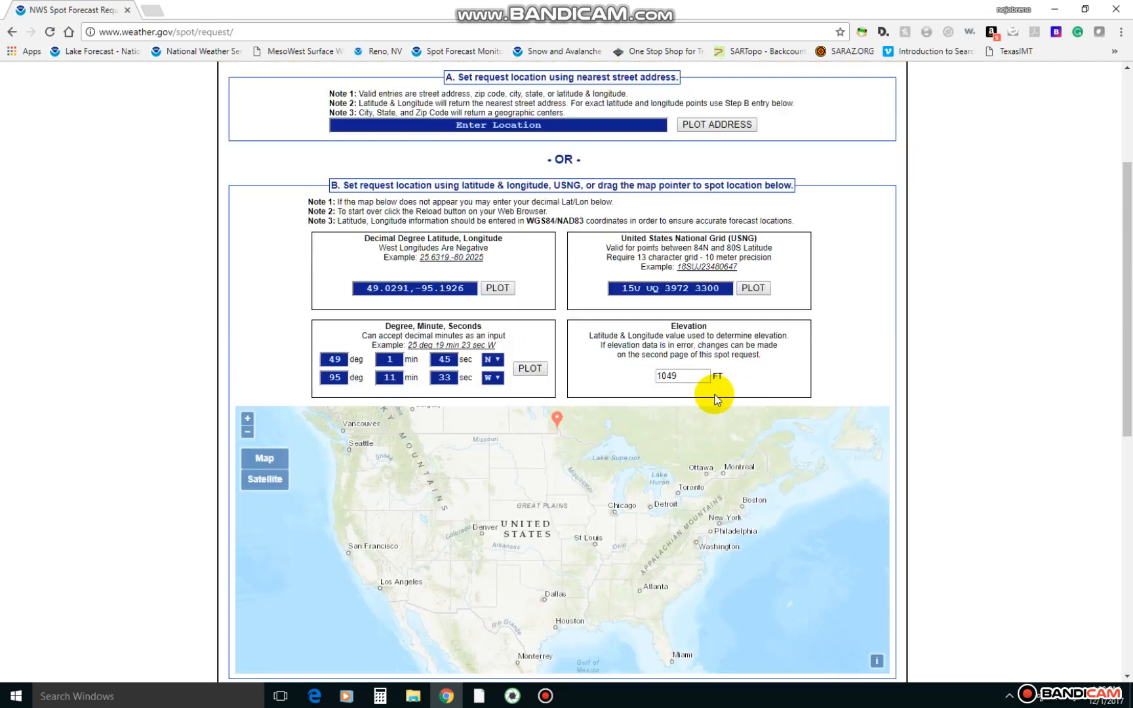
Move the request location marker on the map to Slide Mountain beside Mt Rose Hwy, at about 39.3165, -119.8991.
scroll(718, 400, up, 2)
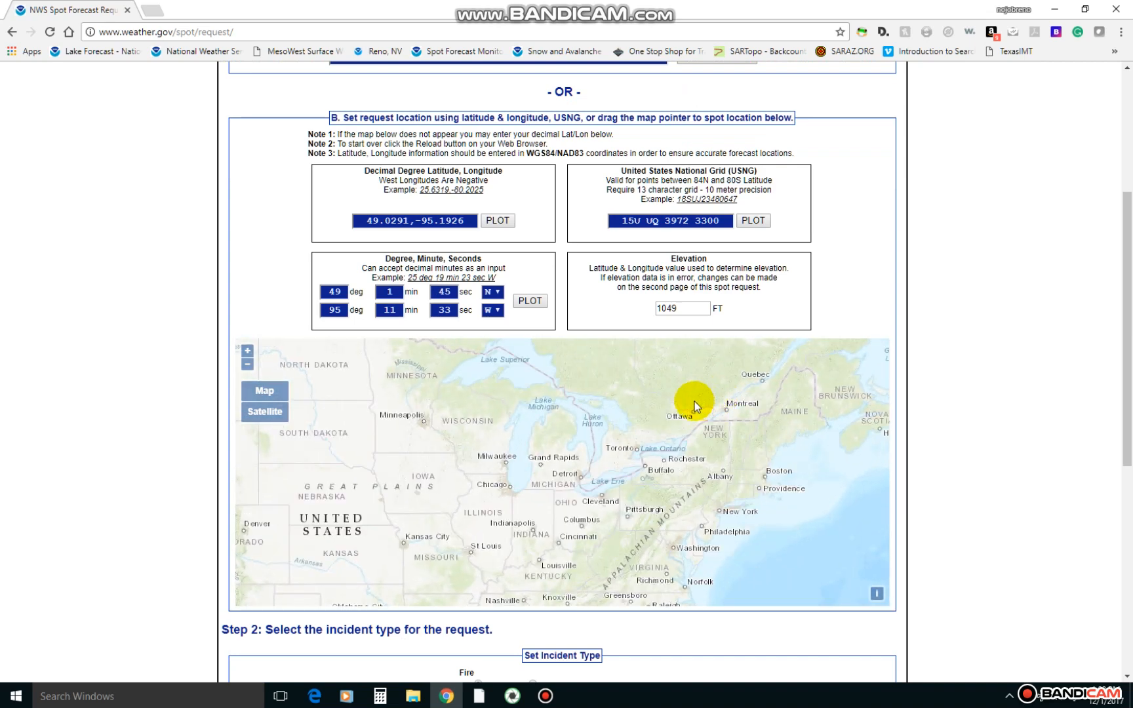
scroll(689, 400, down, 1)
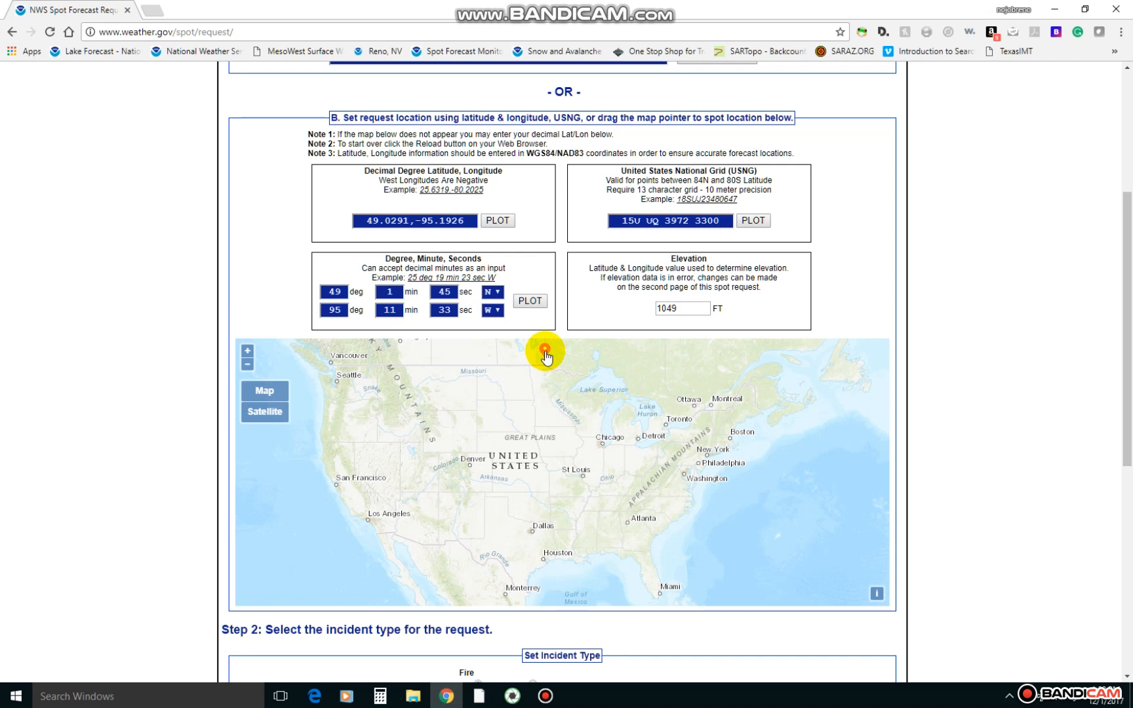
mouse_move(546, 356)
mouse_down()
mouse_move(529, 351)
mouse_move(461, 410)
mouse_move(359, 464)
mouse_up()
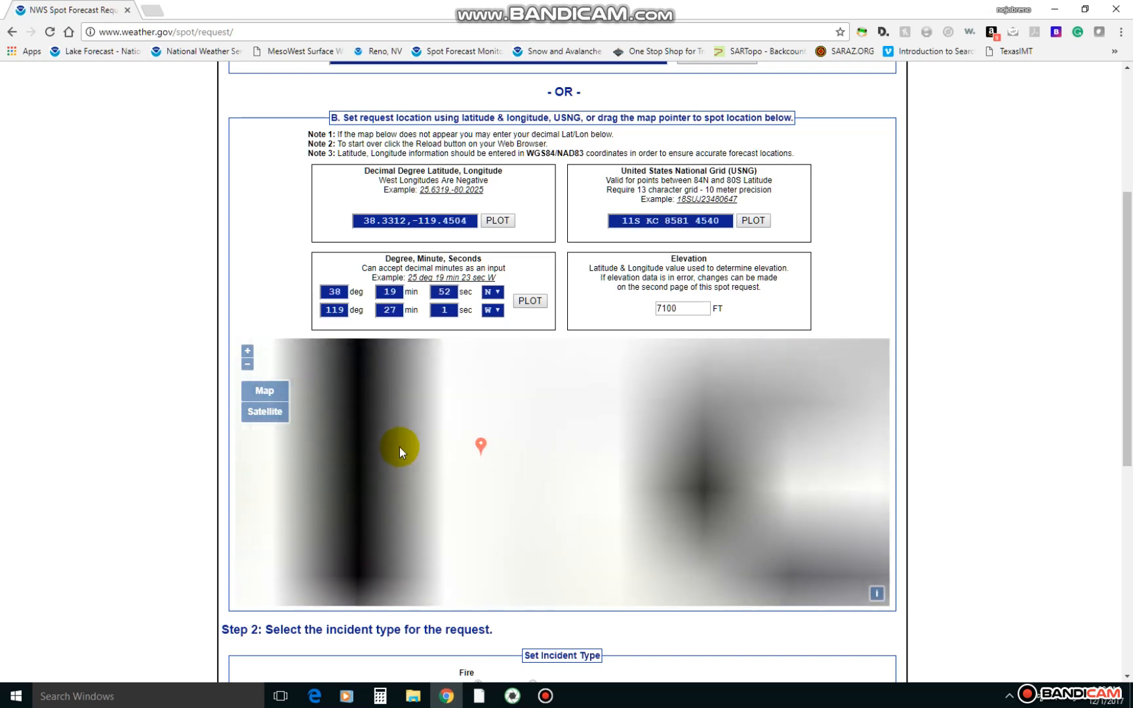
drag(433, 443, 462, 465)
scroll(446, 461, down, 1)
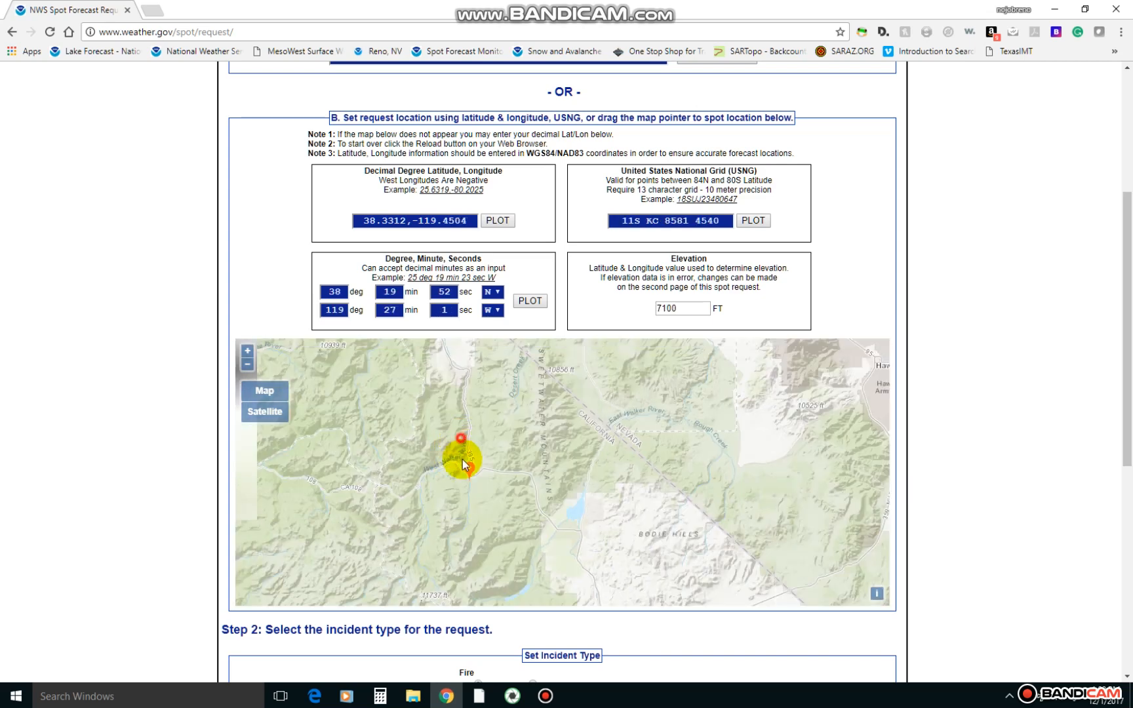
scroll(462, 464, down, 1)
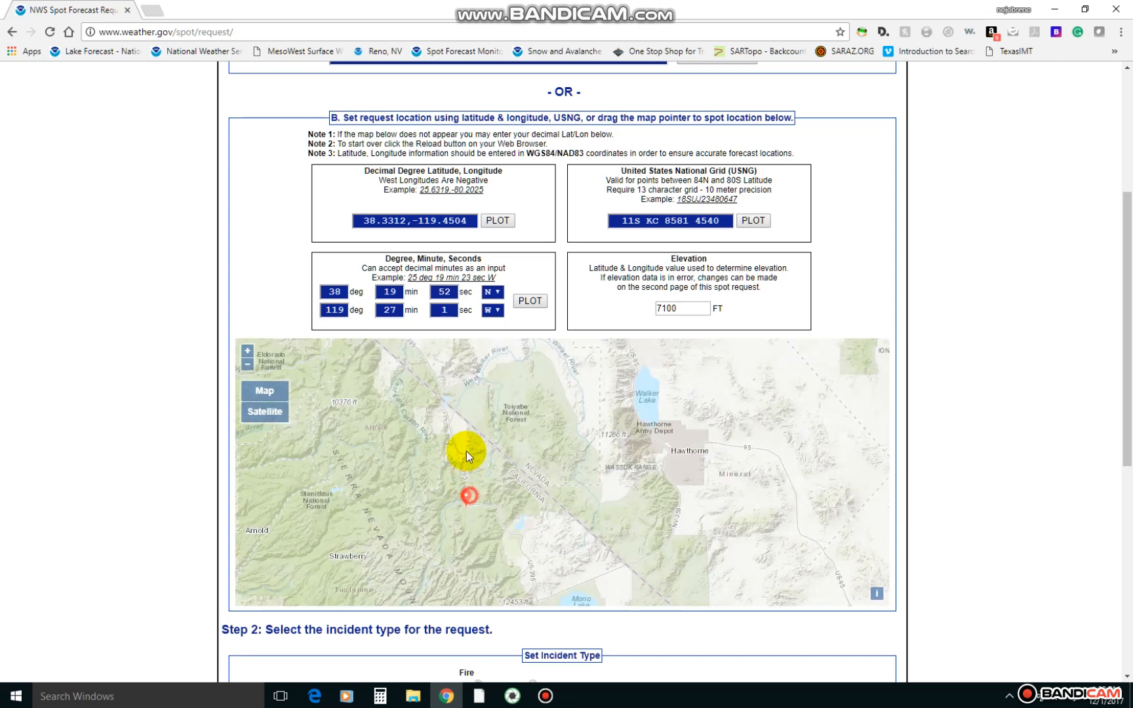
click(457, 385)
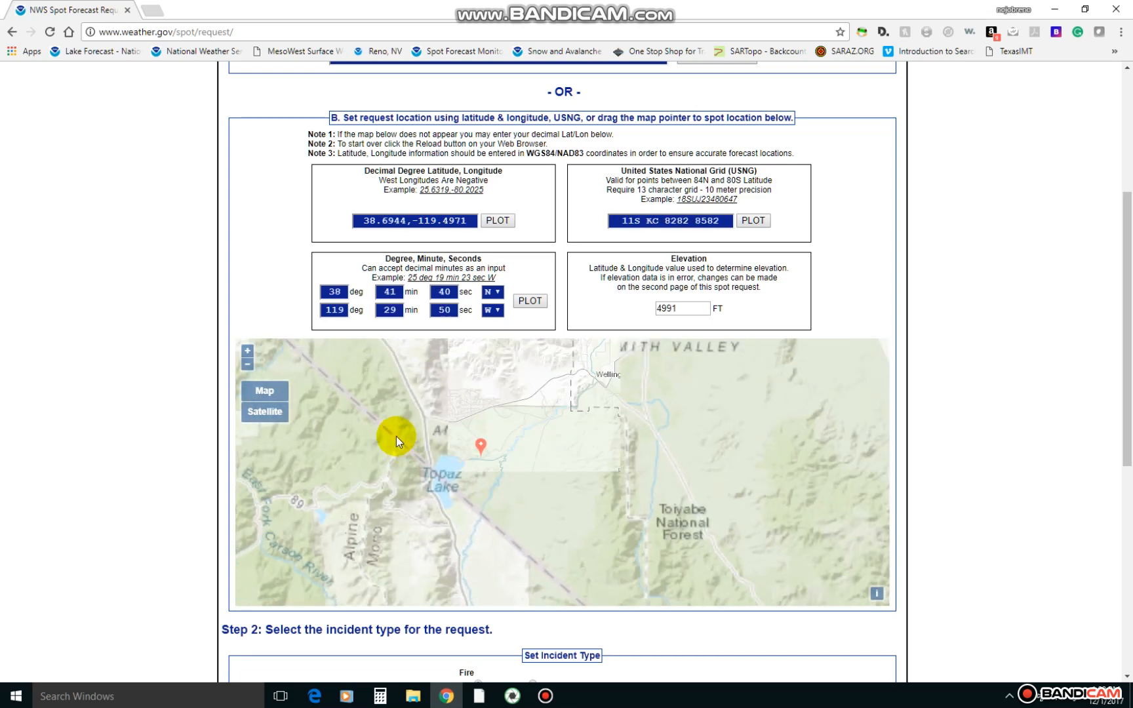
scroll(622, 455, down, 1)
drag(638, 465, 592, 397)
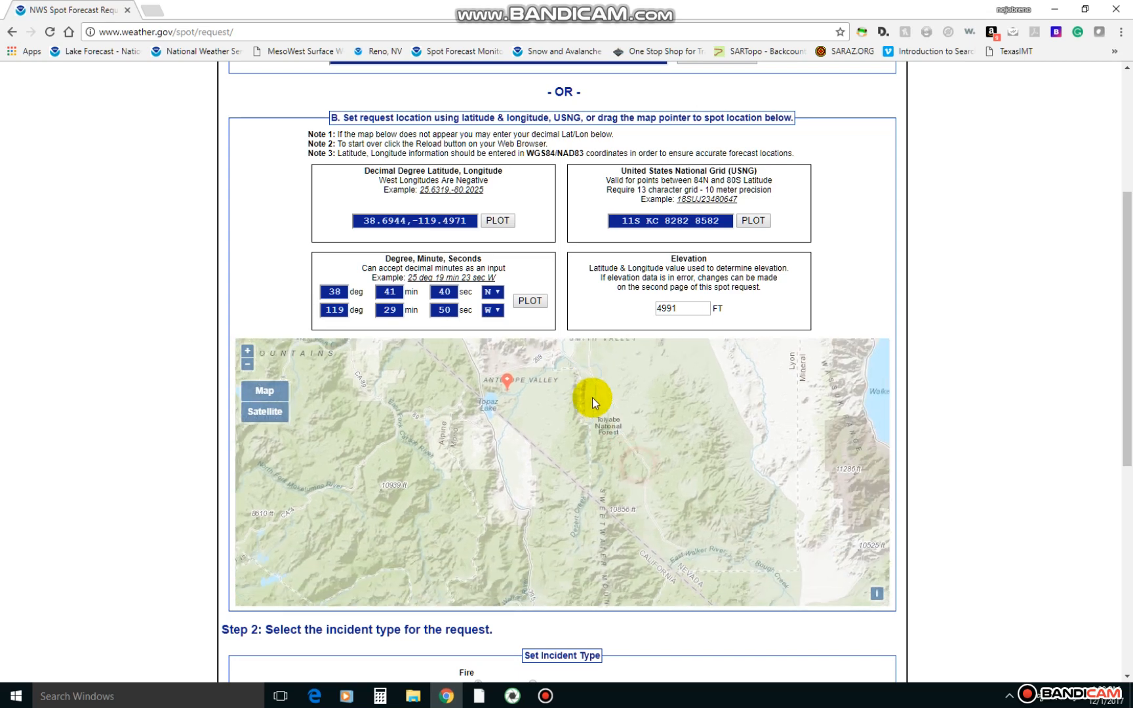
scroll(632, 435, down, 1)
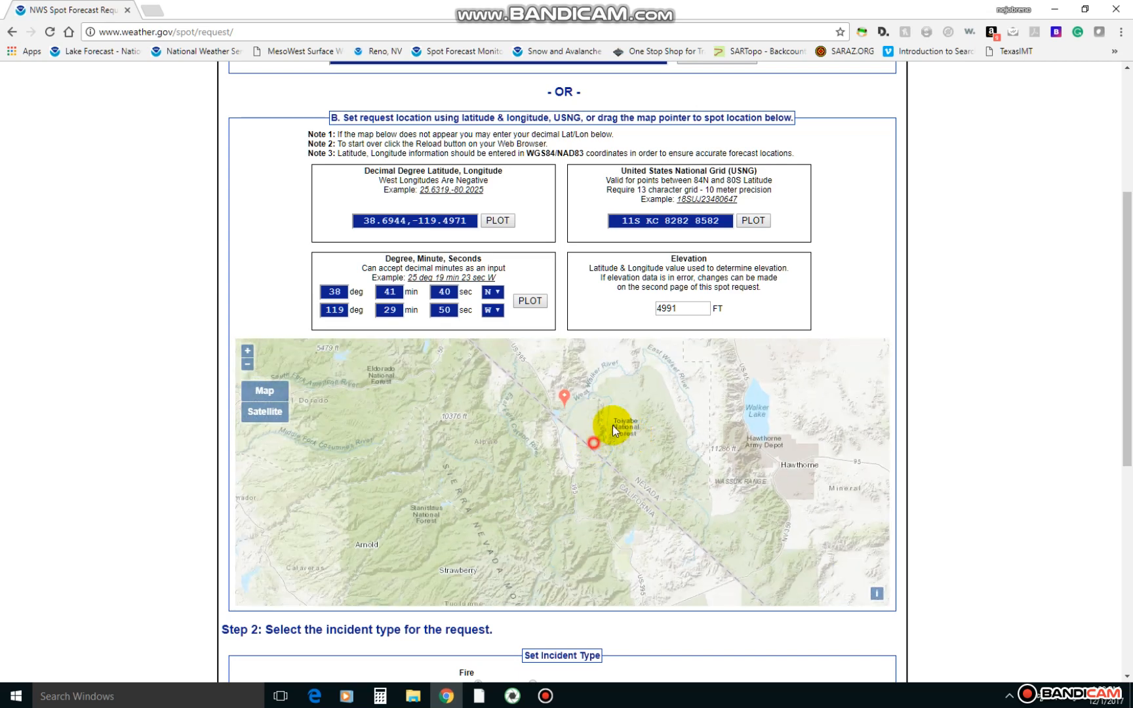
scroll(613, 425, down, 1)
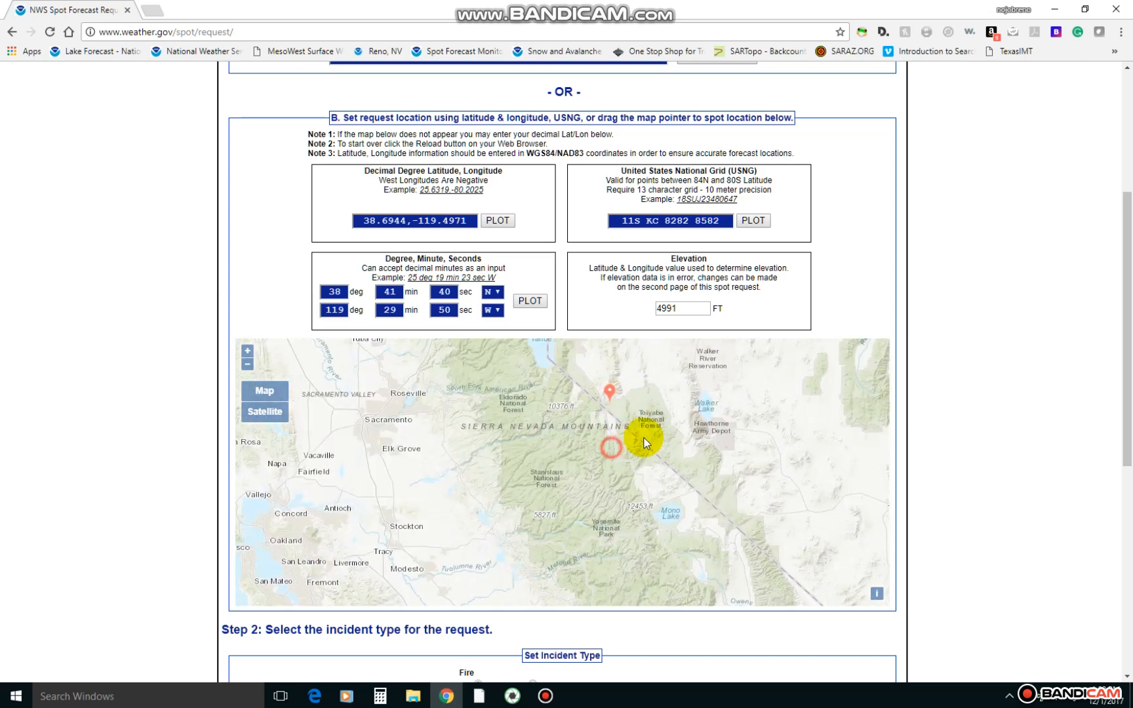
drag(645, 435, 571, 423)
drag(594, 463, 594, 537)
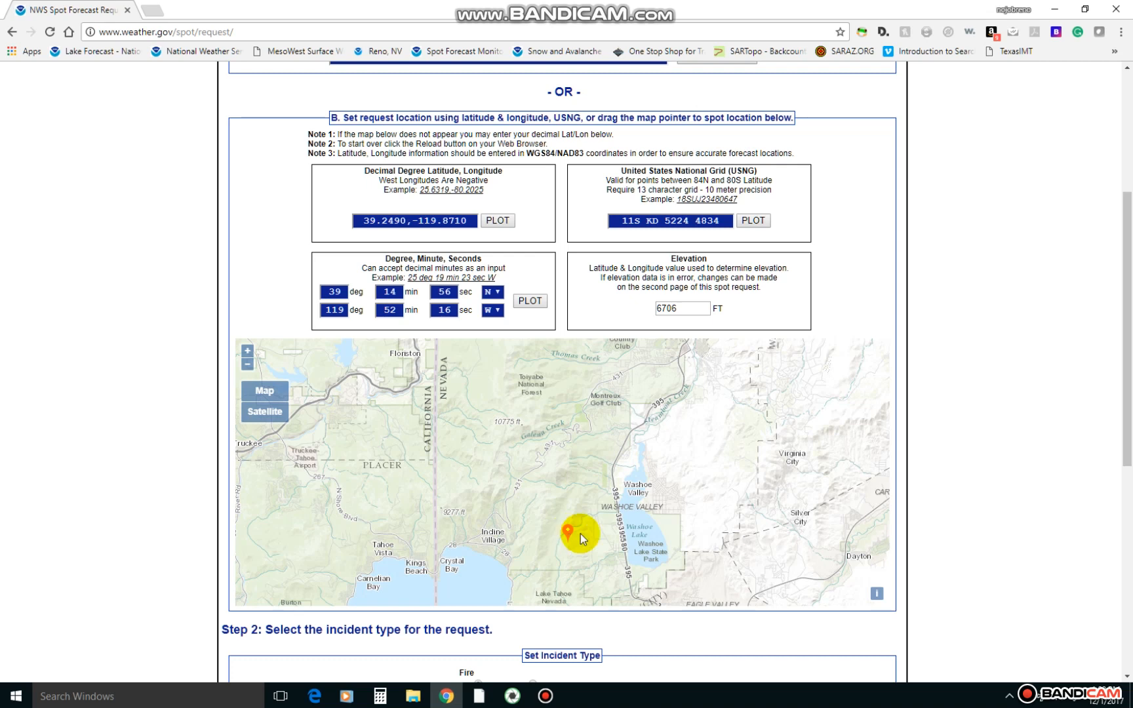
drag(569, 536, 593, 482)
scroll(601, 478, up, 1)
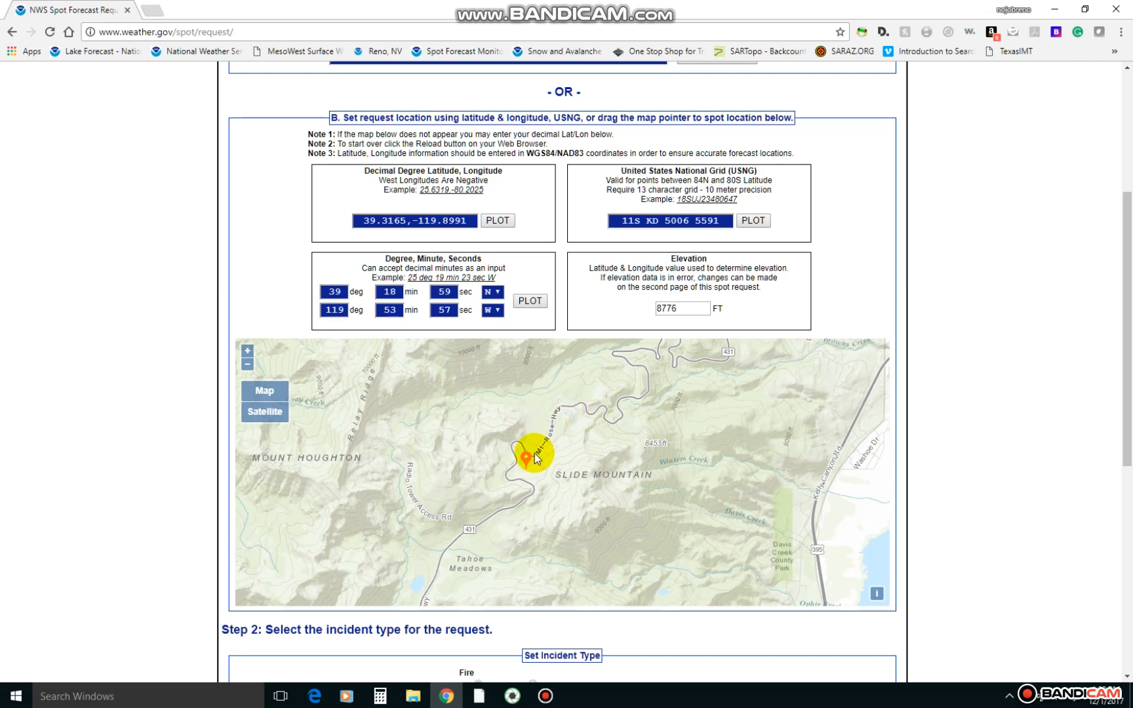
scroll(344, 450, down, 1)
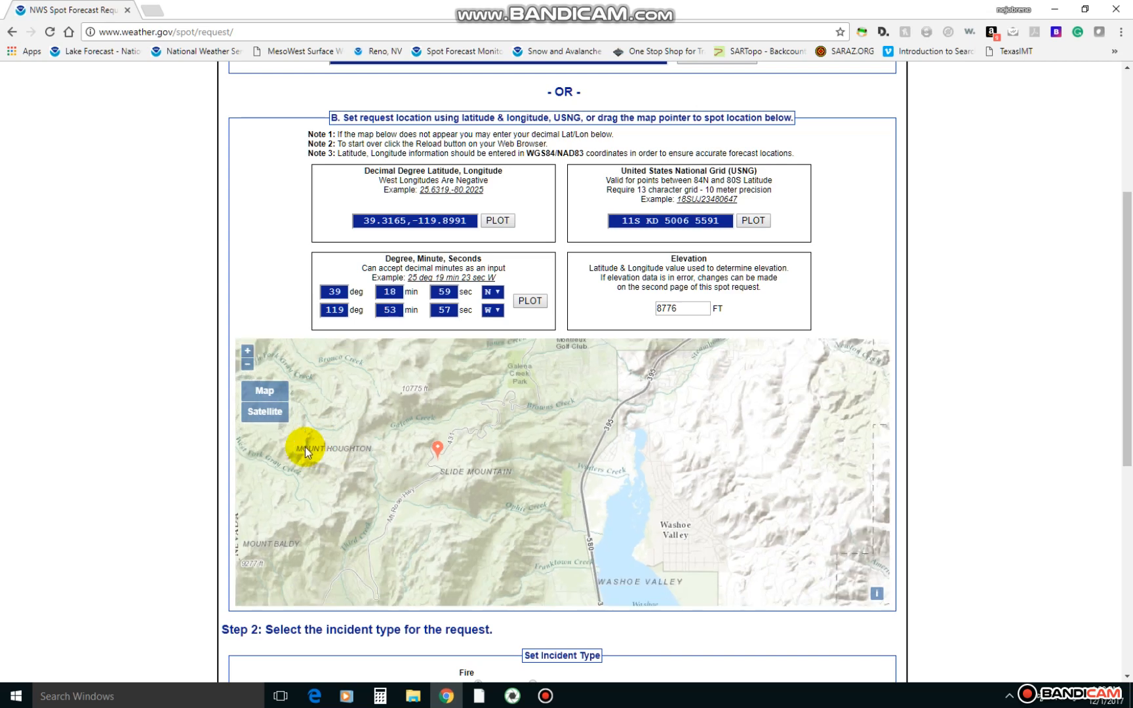
scroll(304, 446, up, 1)
Set the incident type to SAR Land and generate the detailed spot request form.
scroll(992, 430, down, 3)
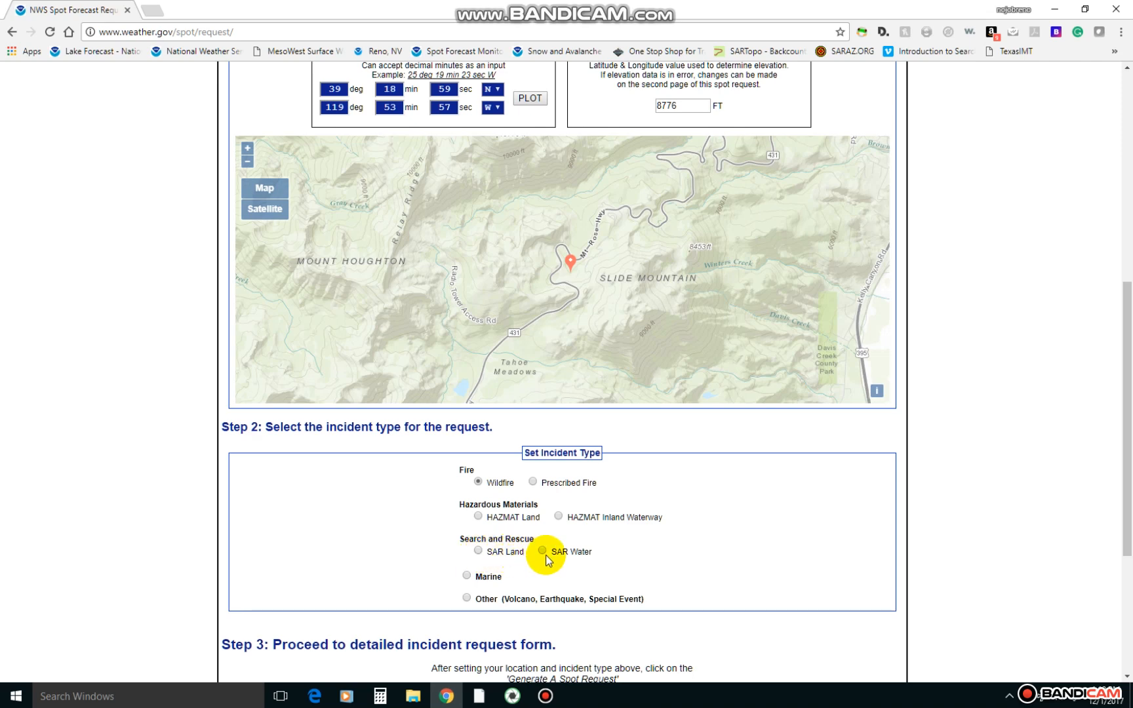
click(479, 551)
scroll(450, 551, down, 2)
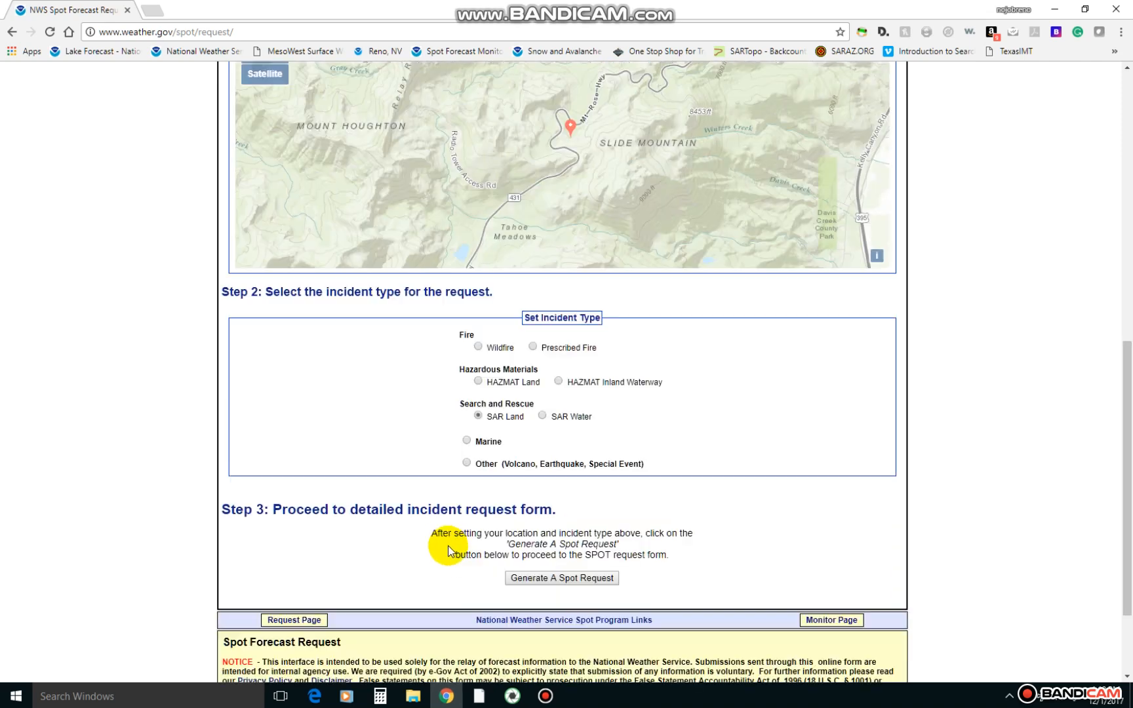
scroll(449, 550, down, 2)
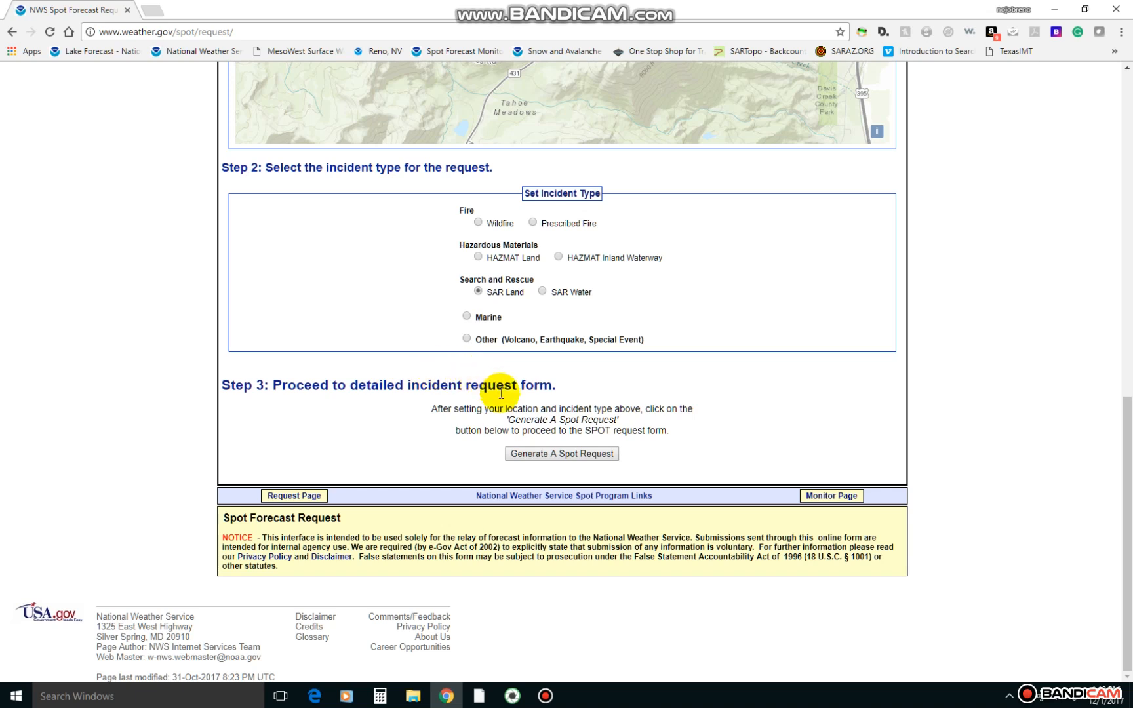
click(556, 454)
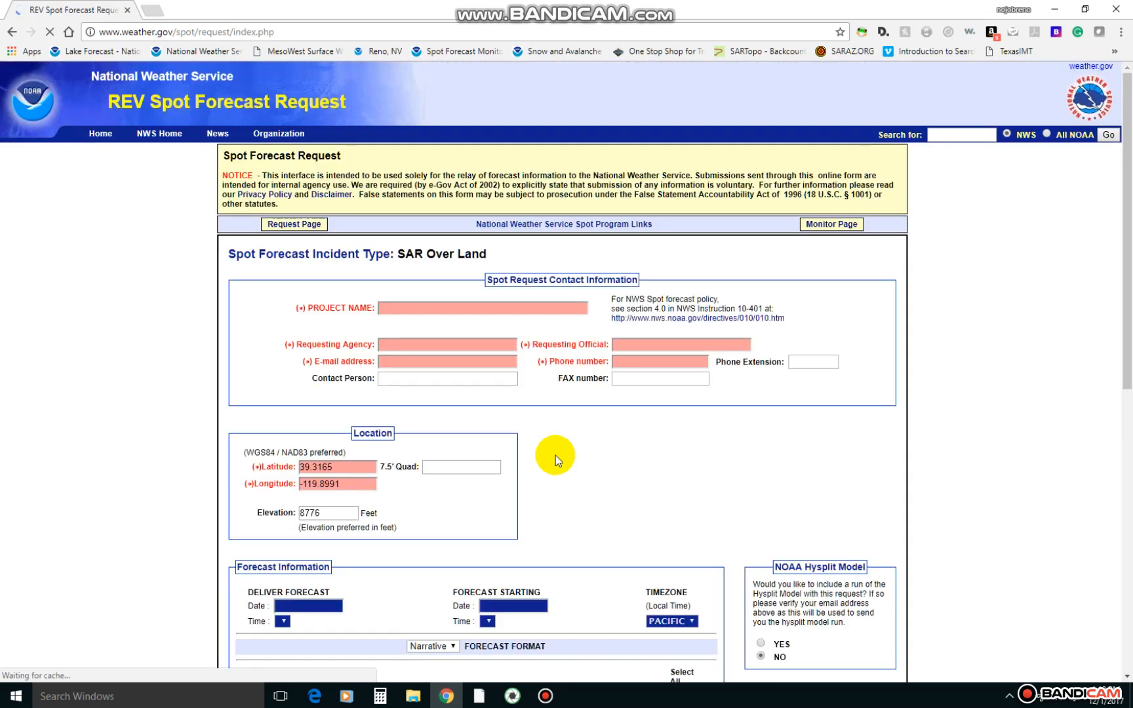
click(552, 304)
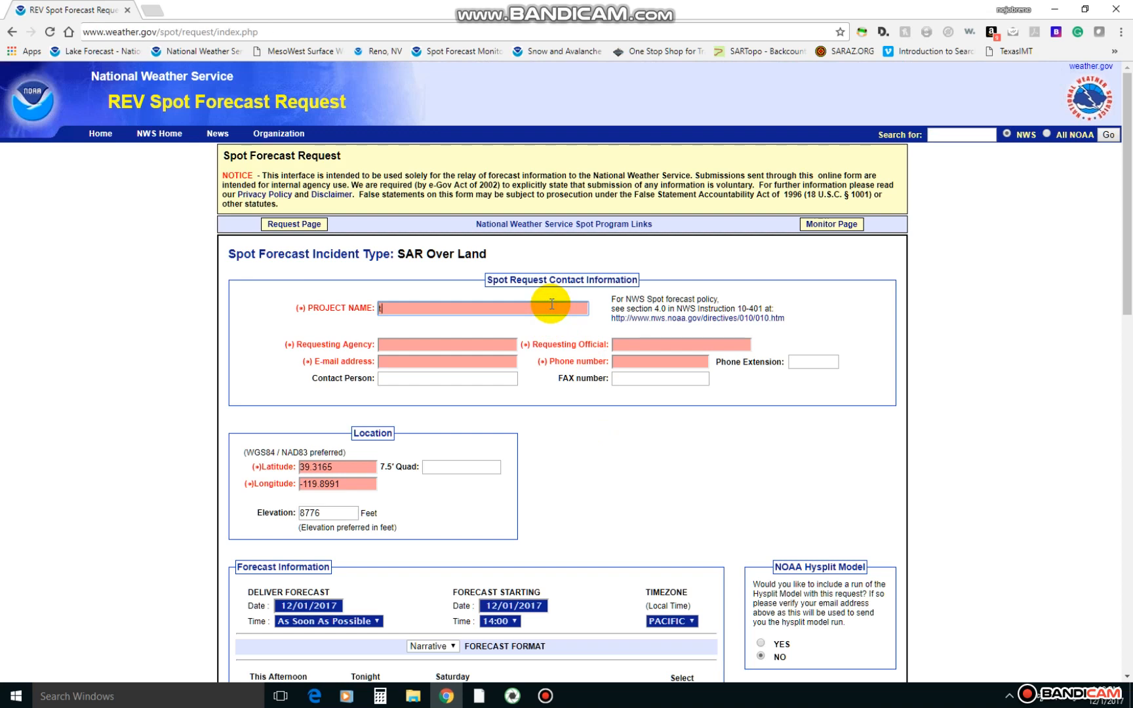
text(teST sLID)
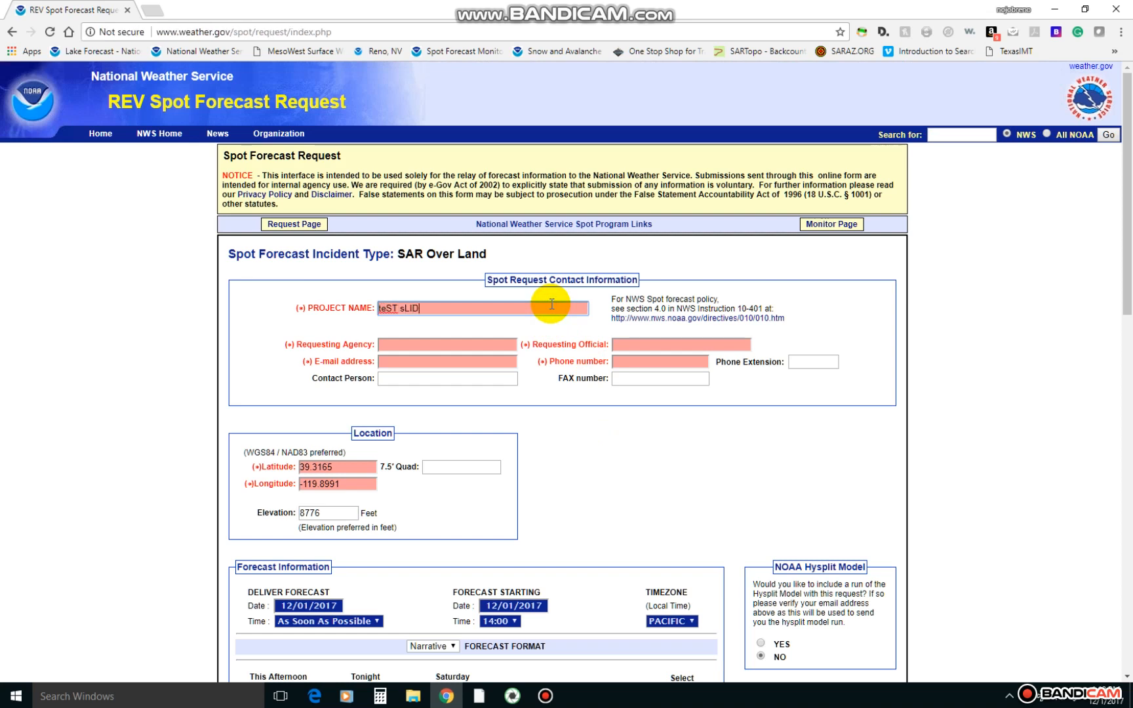
text(E mT ems)
Replace the project name with TEST SLIDE MT EMS.
drag(525, 304, 350, 309)
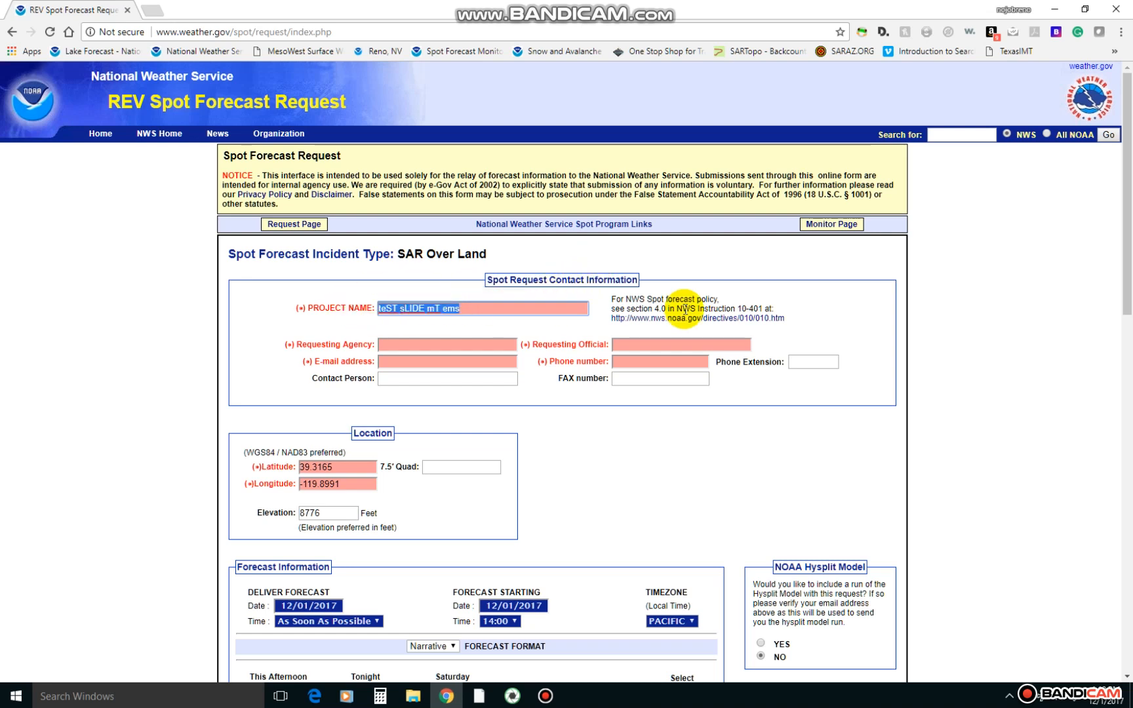
text(TEST SLI)
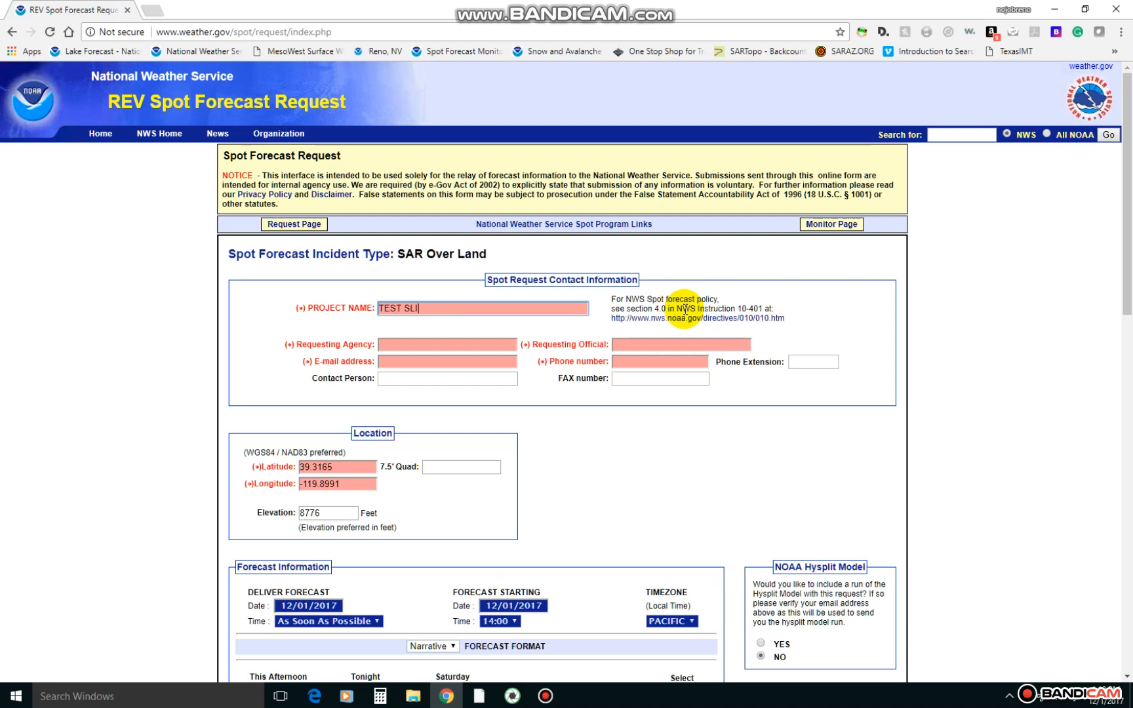
text(DE MT EMS)
Enter WCSO SAR IMT as the requesting agency.
click(498, 344)
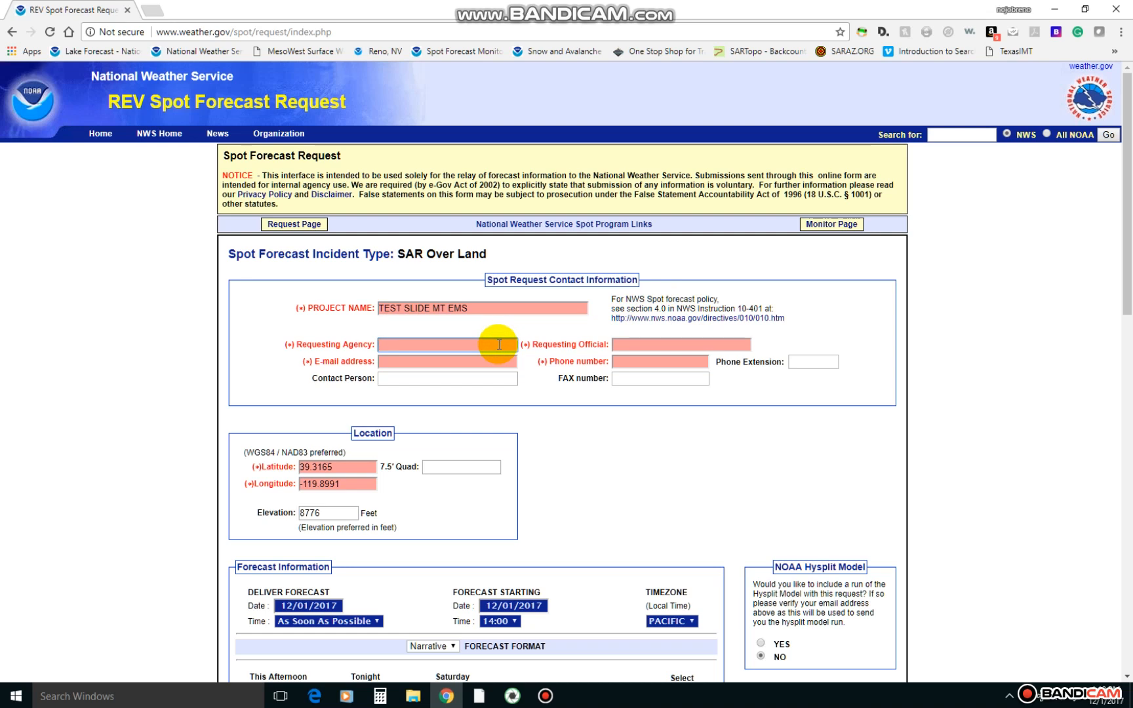
text(WCSO )
text(IM)
key(BackSpace)
key(BackSpace)
key(BackSpace)
key(BackSpace)
text(SAR IMT)
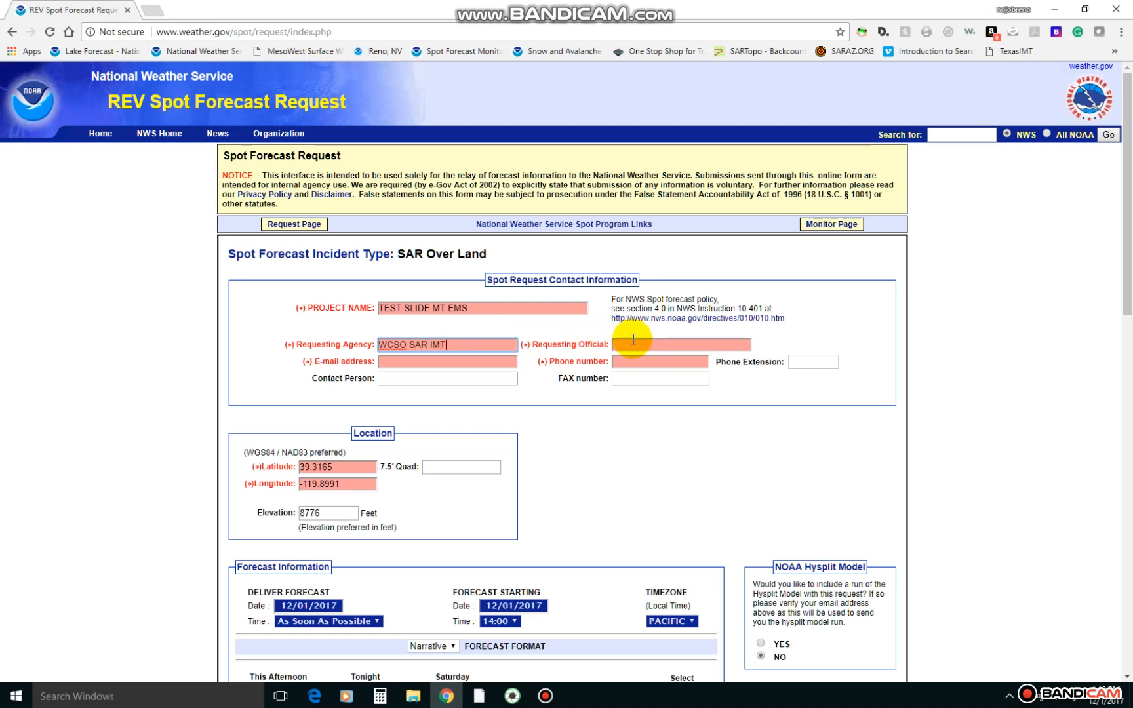
Enter the requesting official's full name in the contact information.
click(634, 341)
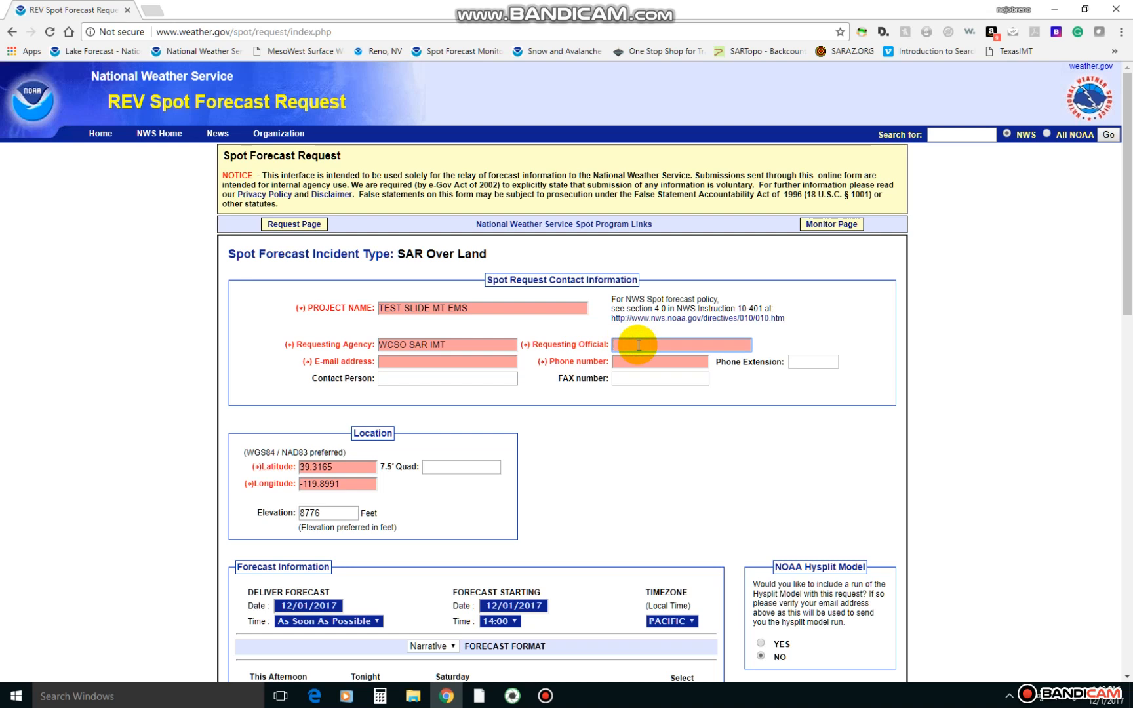
key(Tab)
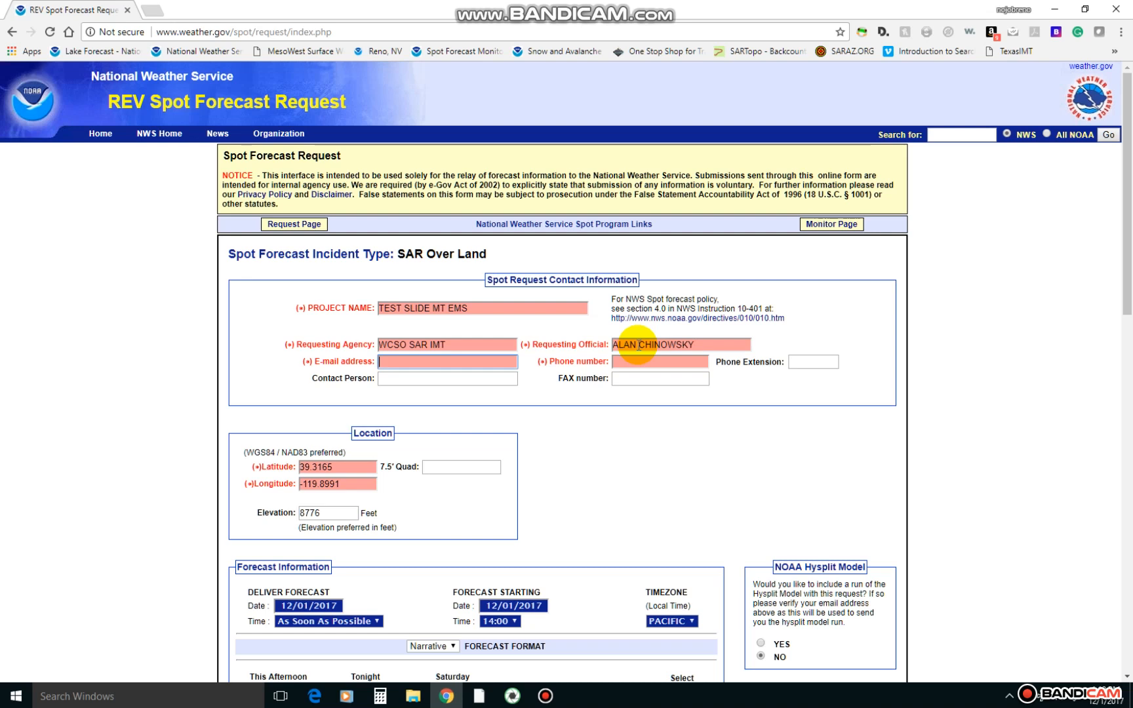
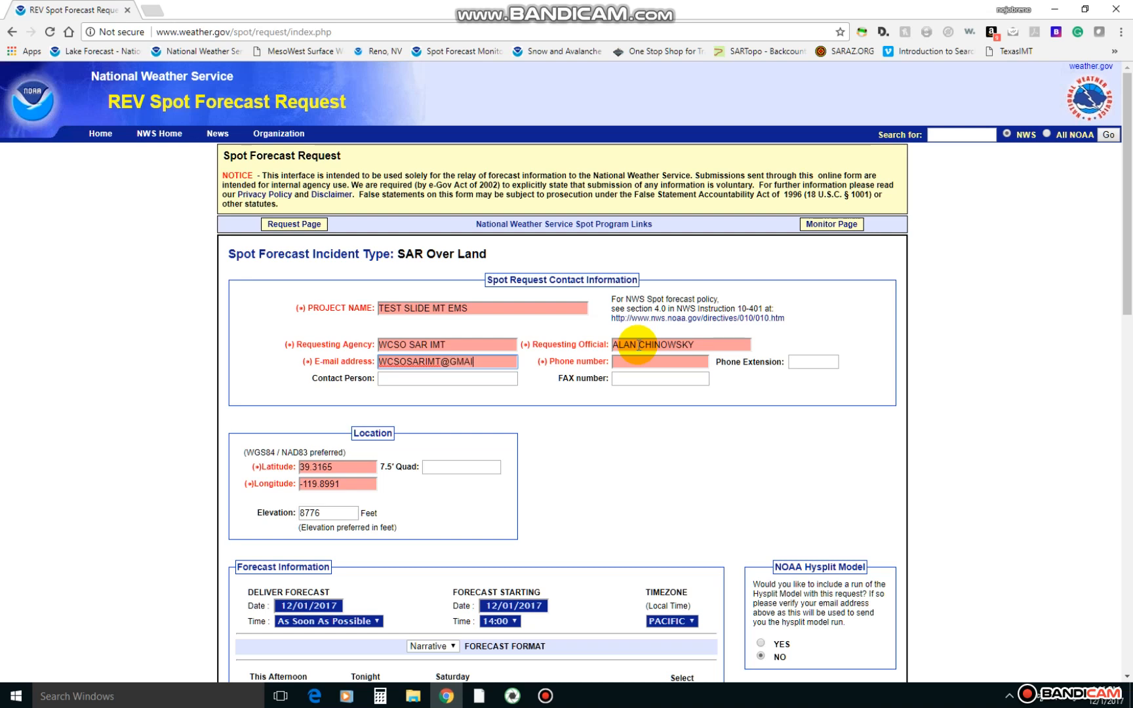
Fill in the contact's e-mail address and phone number.
click(679, 358)
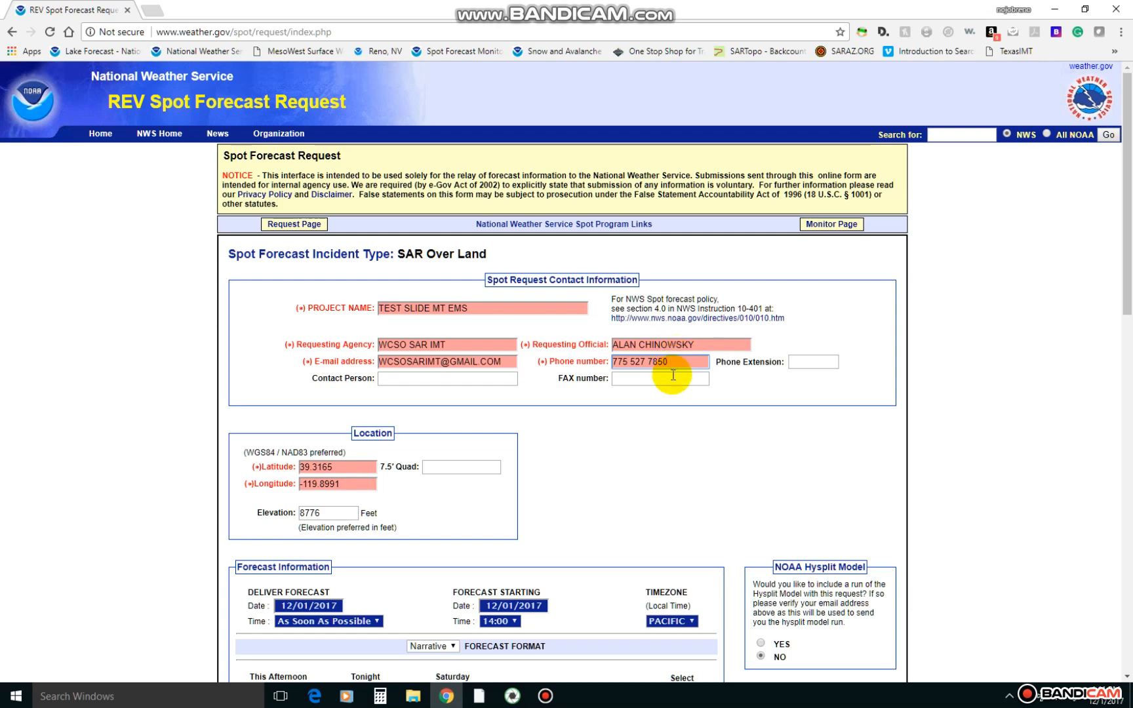
Select all forecast elements for the This Afternoon period in the forecast information.
scroll(557, 357, down, 3)
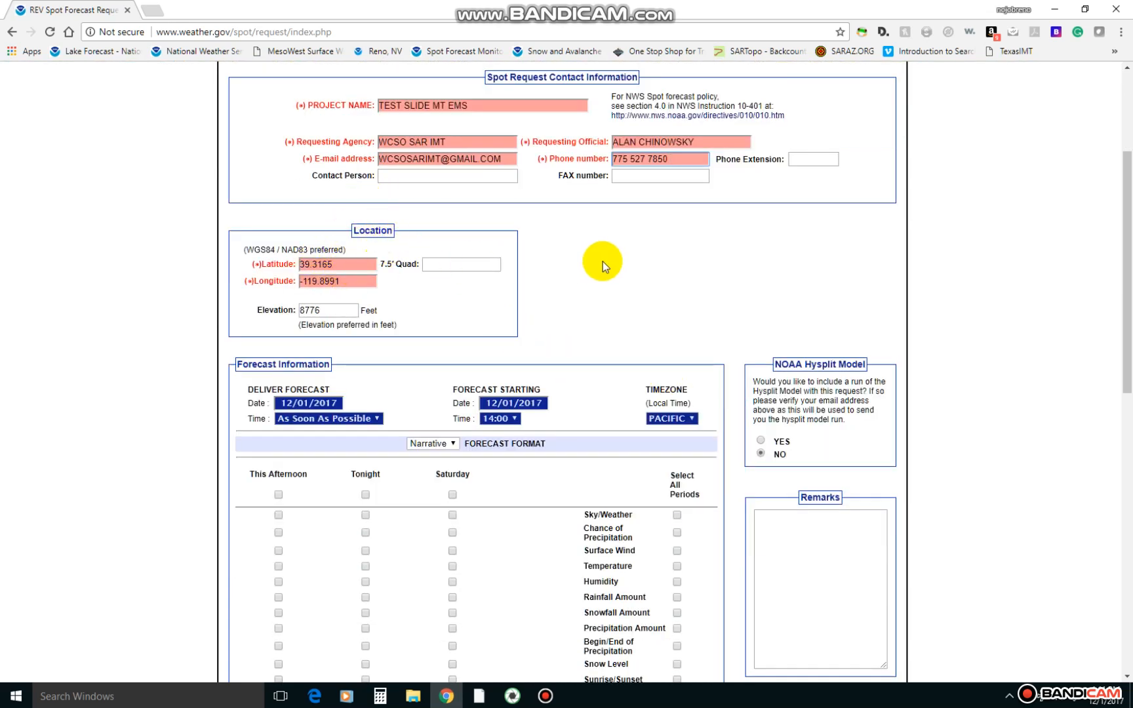
scroll(594, 266, down, 2)
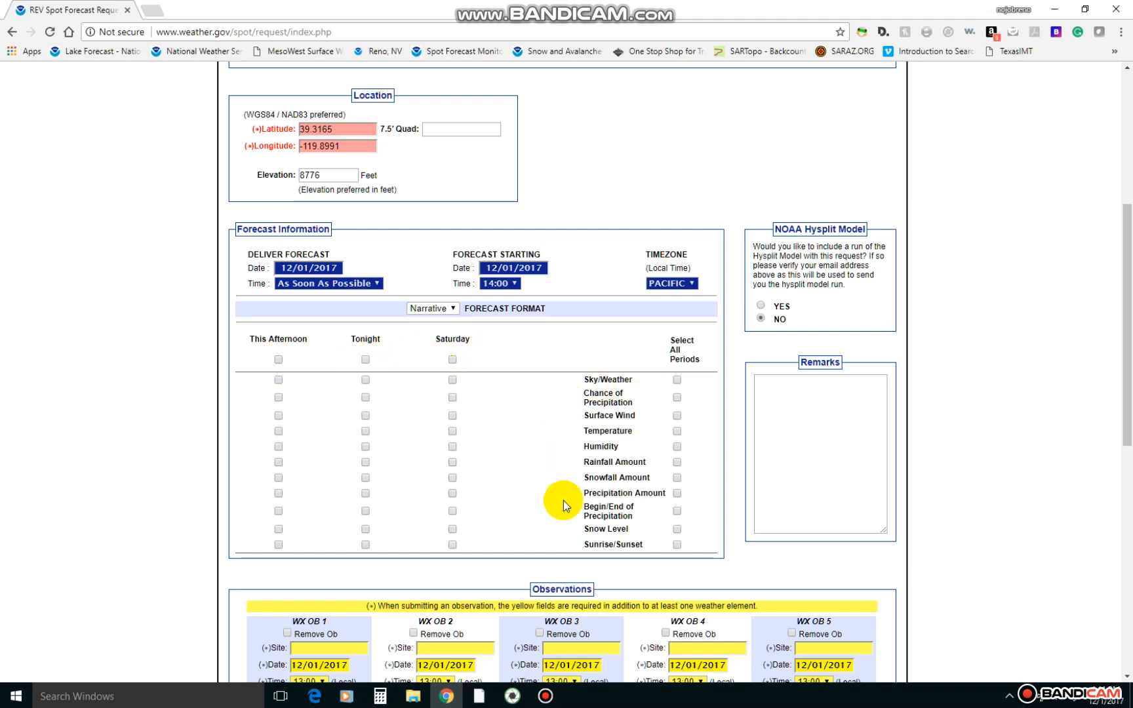
click(274, 360)
scroll(169, 372, down, 1)
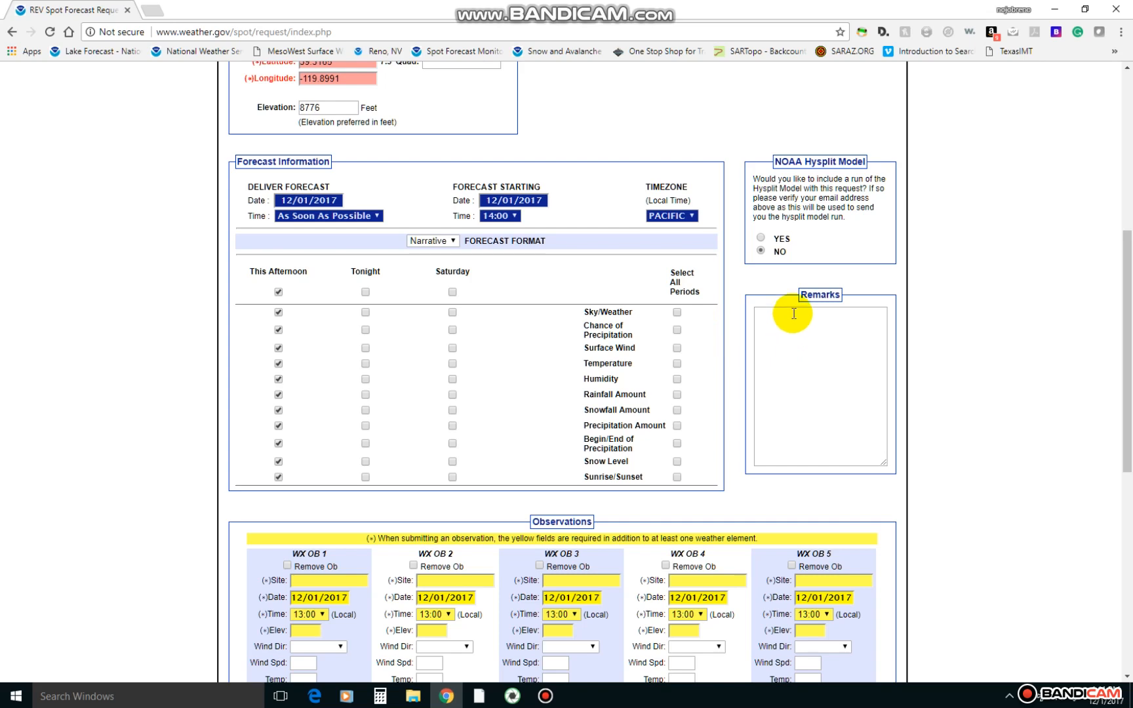
Review the observations and submission sections of the request form, and open the Spot Forecast Monitor page.
scroll(794, 314, down, 4)
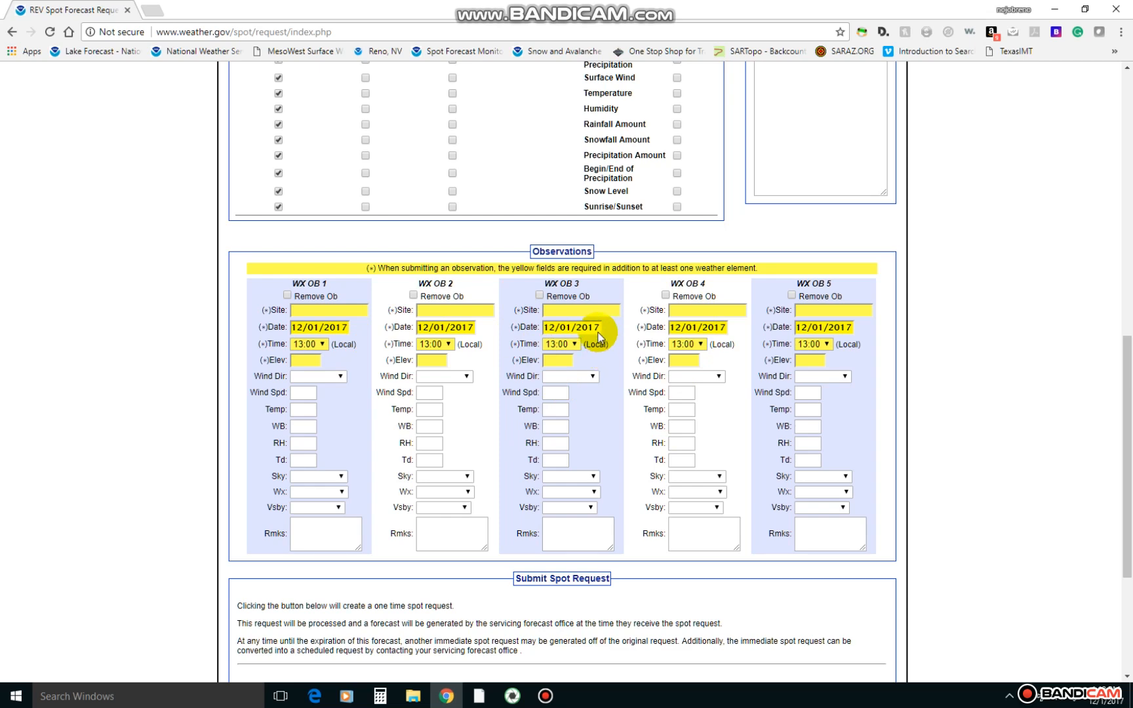
scroll(598, 333, down, 2)
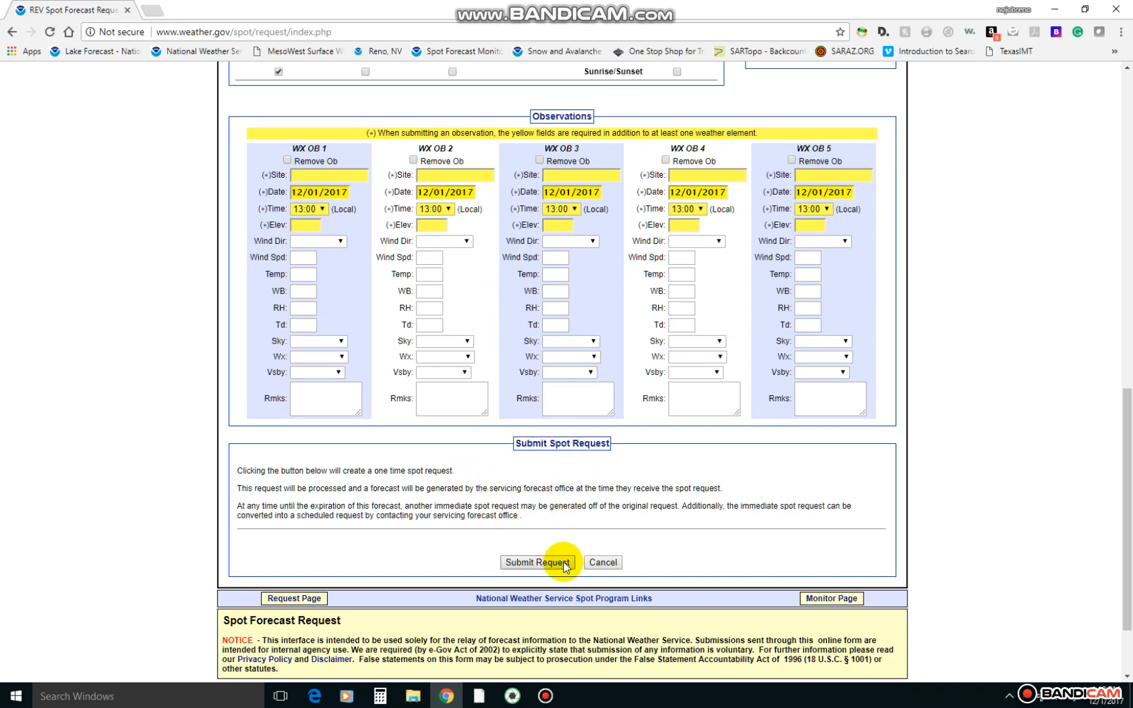
scroll(566, 567, up, 4)
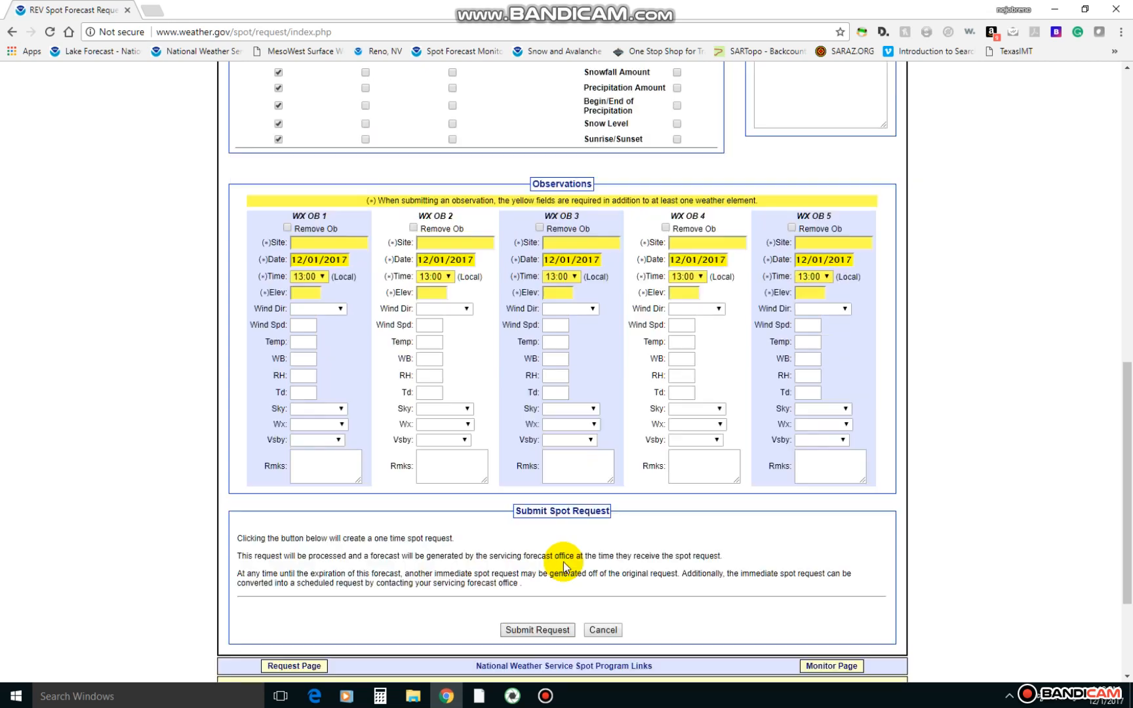
scroll(561, 498, down, 2)
scroll(560, 515, down, 2)
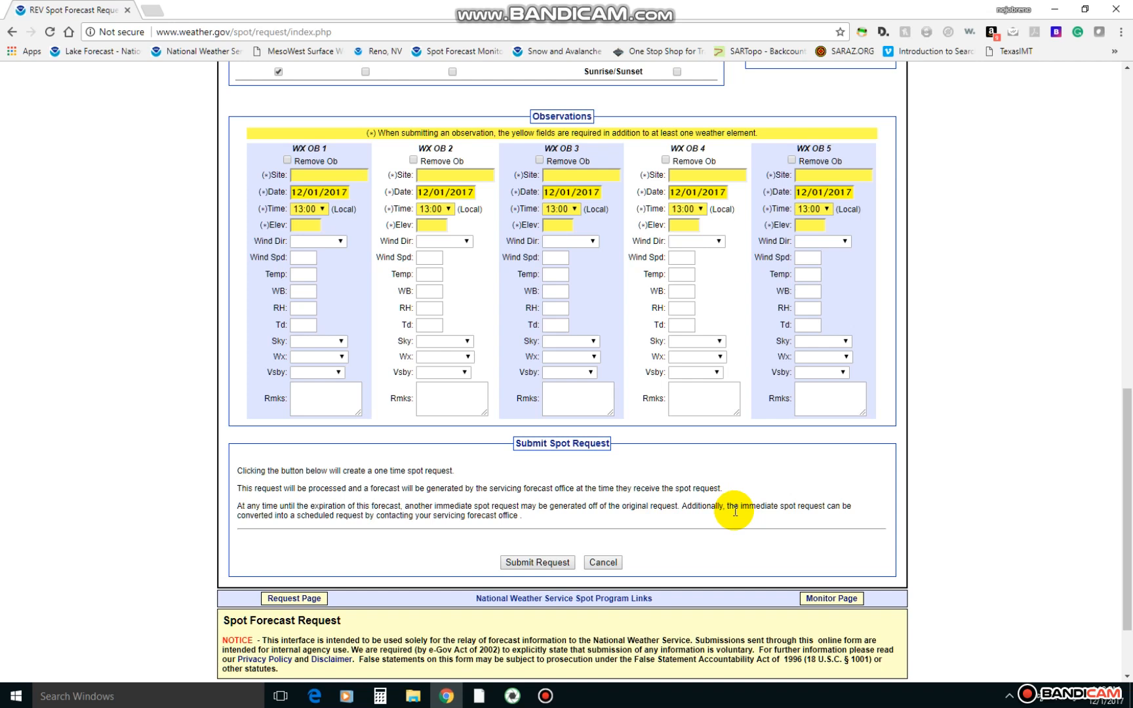
click(854, 601)
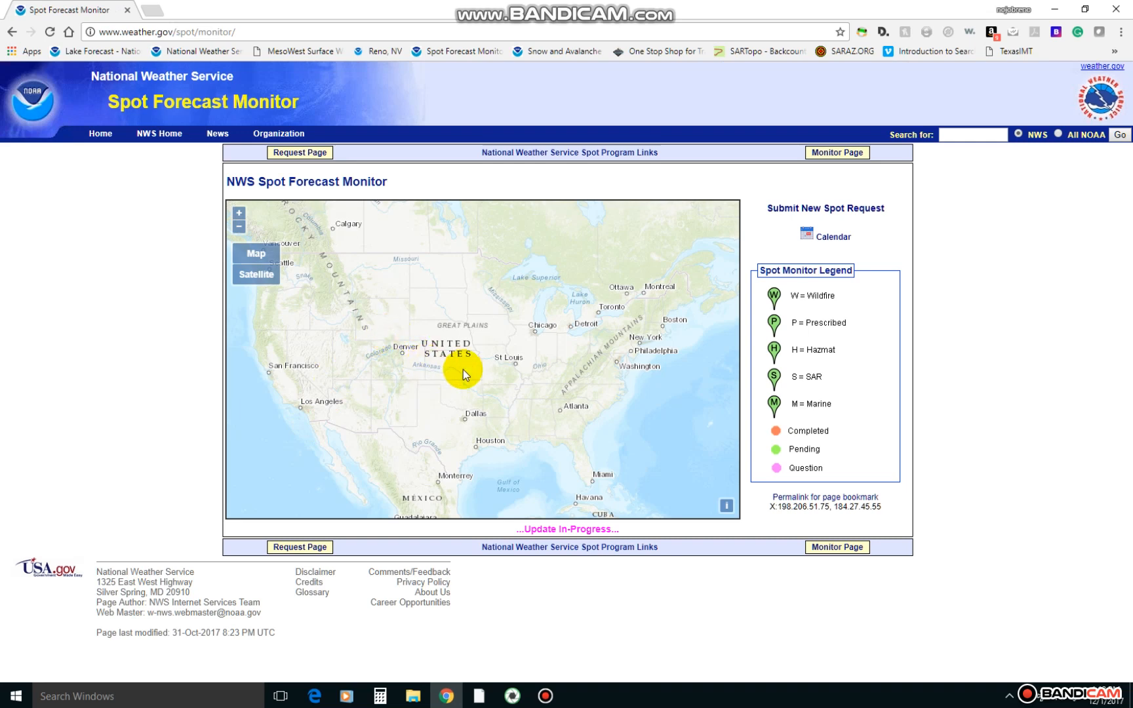
Narrow the monitor map to the Reno and Northern California region and open the High Valley spot forecast.
scroll(470, 366, up, 1)
drag(377, 364, 669, 358)
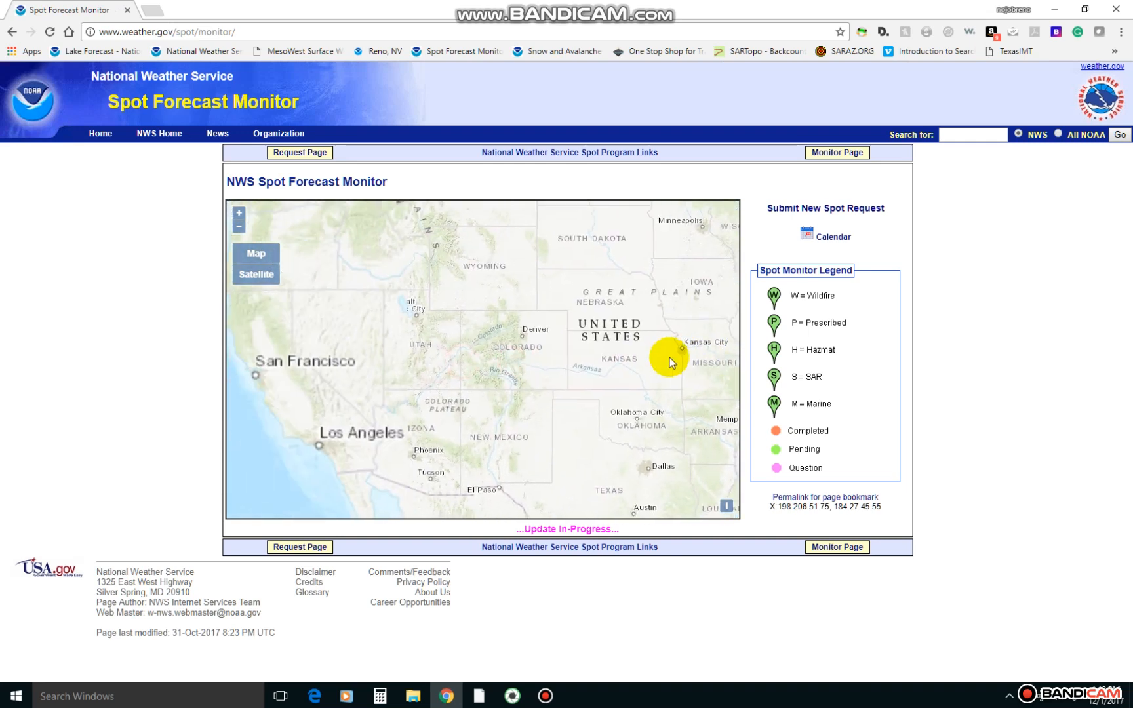
scroll(514, 360, up, 2)
drag(430, 372, 715, 370)
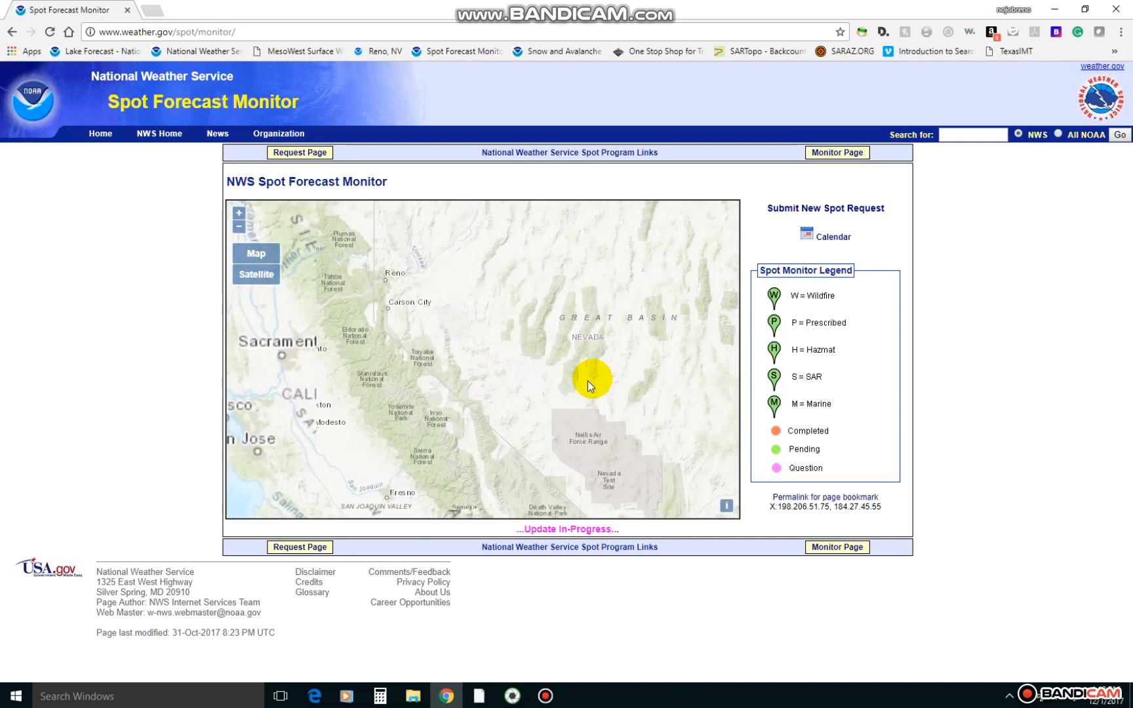
drag(528, 376, 619, 380)
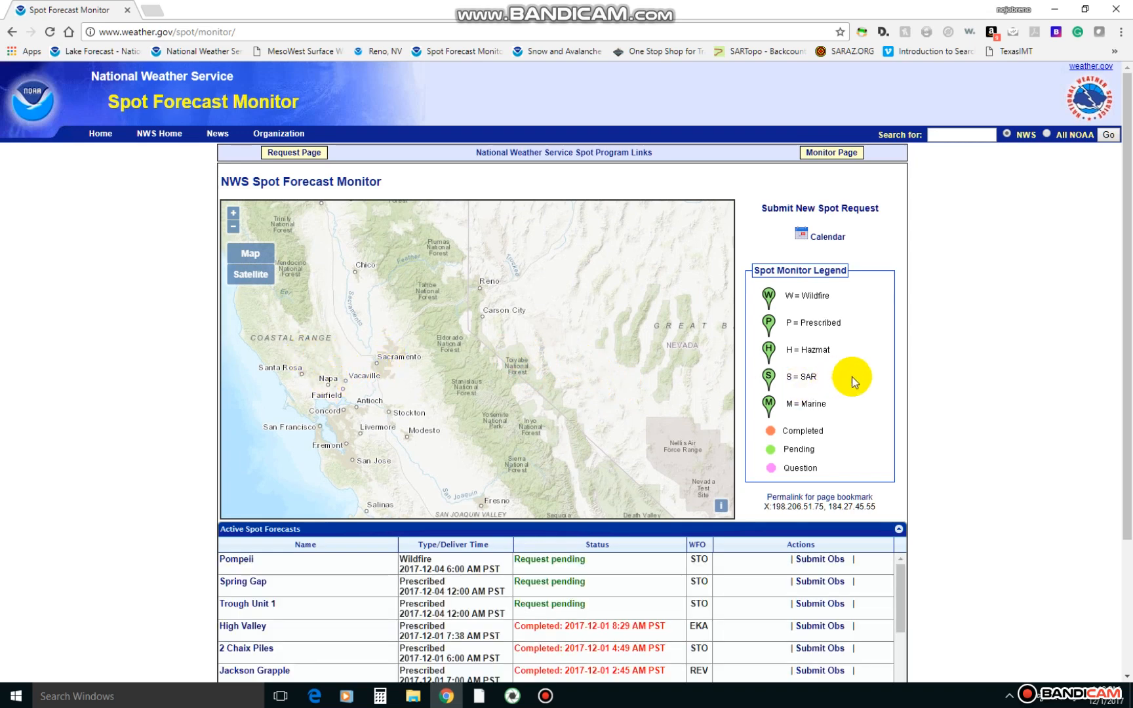
click(1020, 376)
scroll(1019, 376, down, 3)
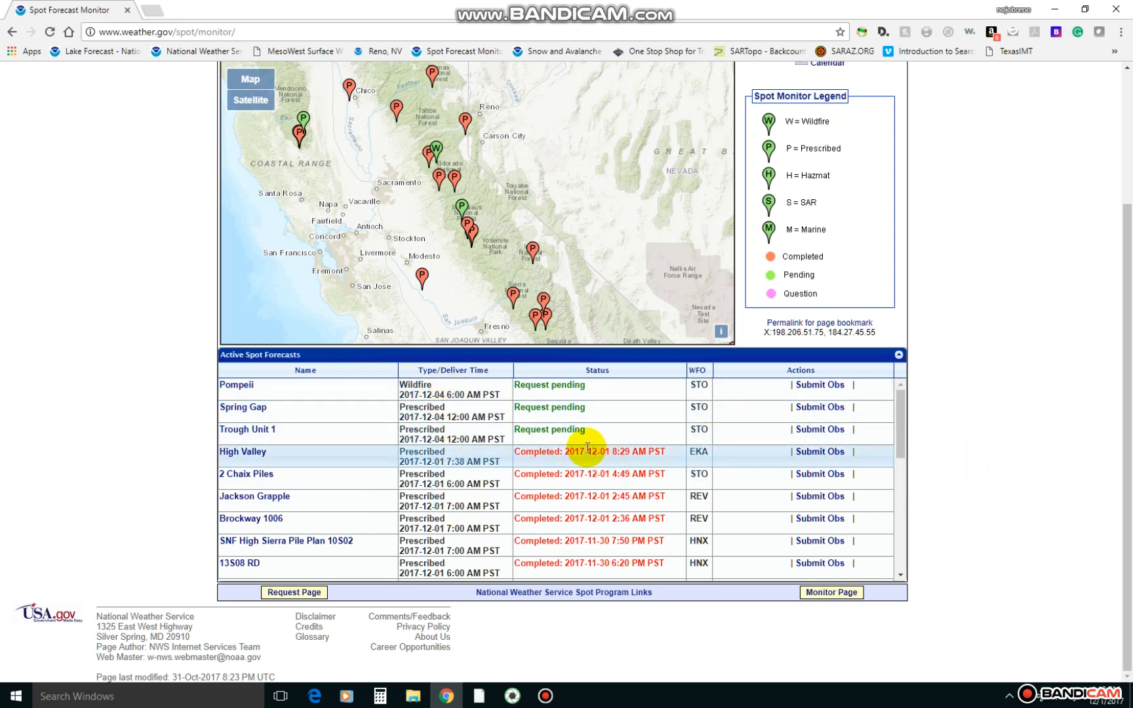
click(246, 458)
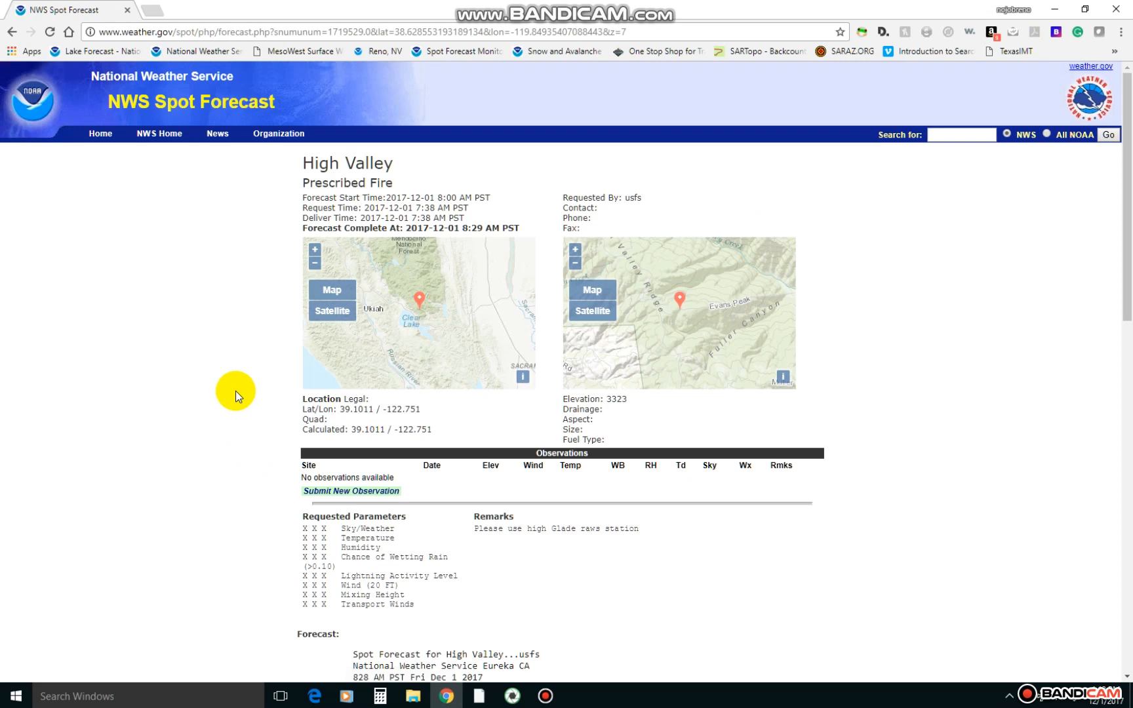
Copy the High Valley forecast text from its heading through Saturday's transport winds line.
scroll(235, 391, down, 7)
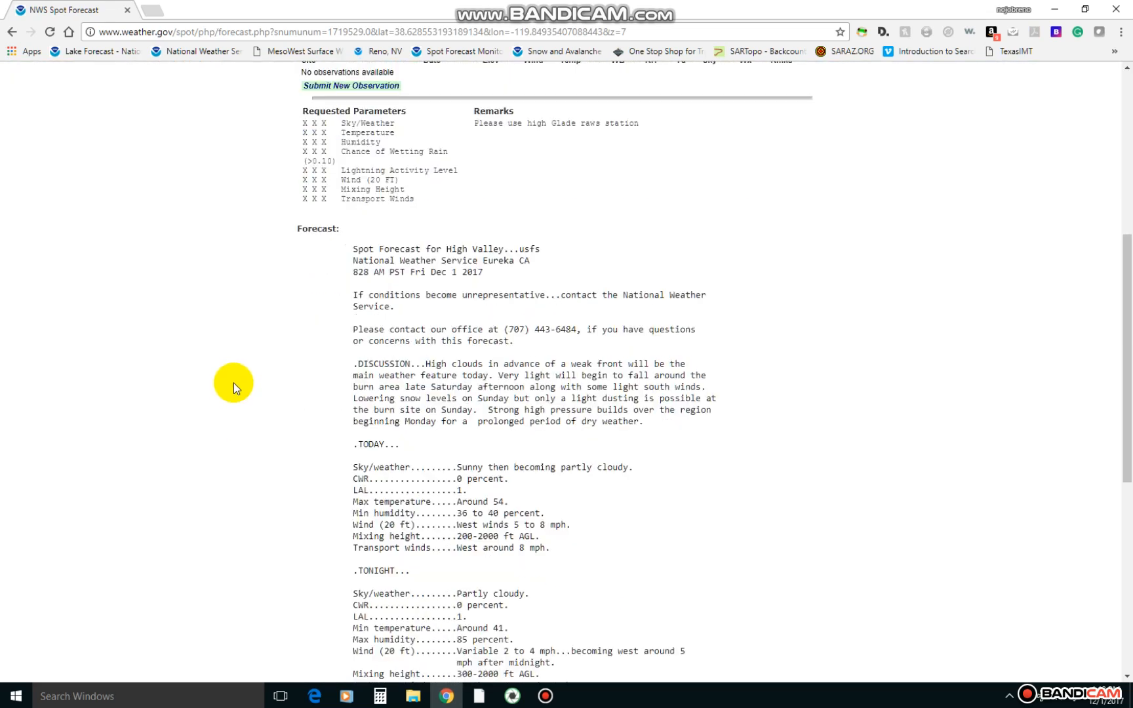
scroll(354, 223, down, 1)
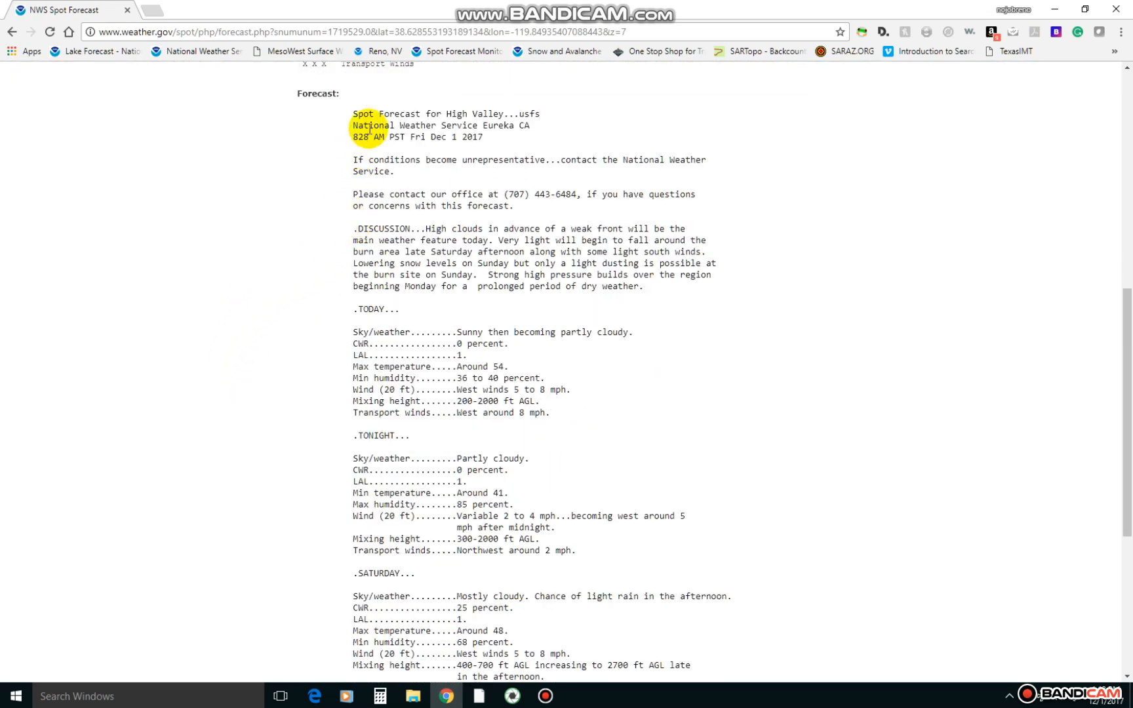
mouse_move(354, 115)
mouse_down()
mouse_move(493, 528)
mouse_move(519, 481)
mouse_move(600, 488)
mouse_up()
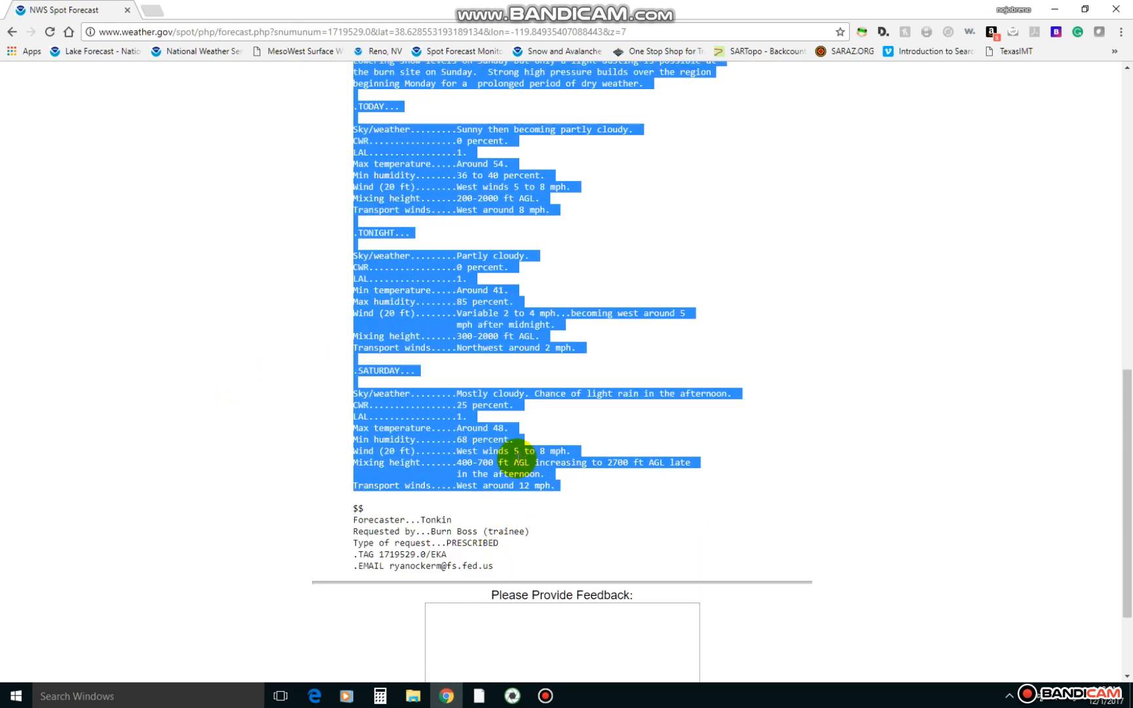
right_click(503, 457)
click(539, 464)
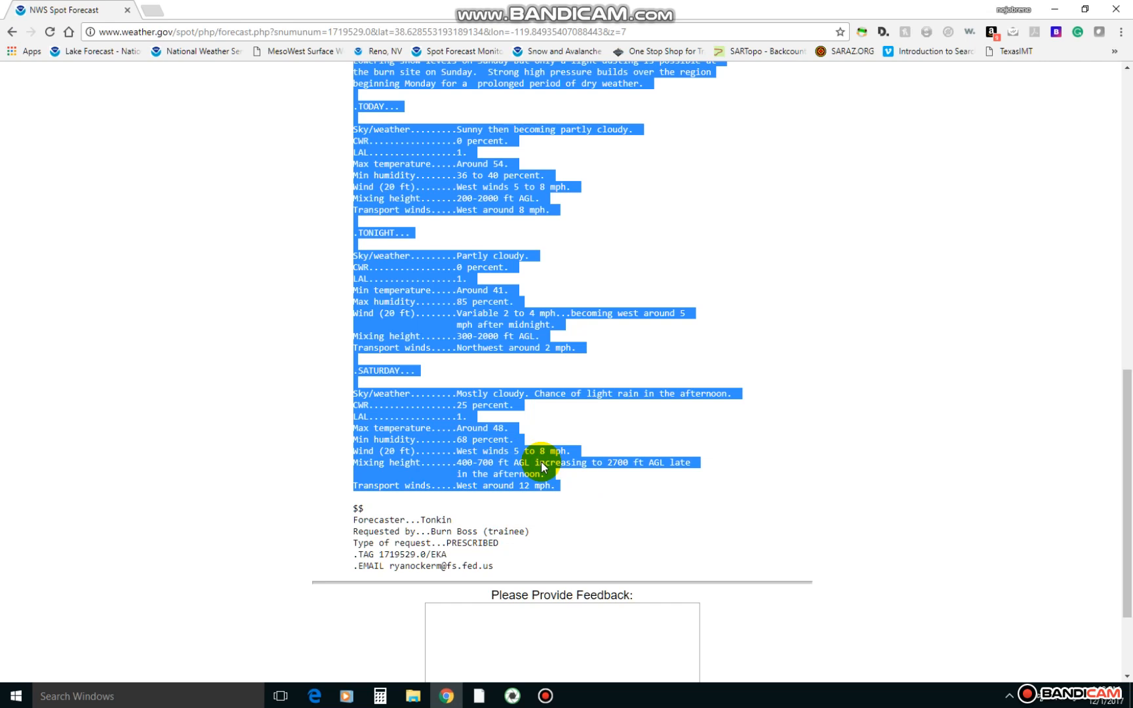
Sign in to SARTopo with the Google account in a new browser tab and open the saved map WINTER TRAINING MAP 1.
click(155, 11)
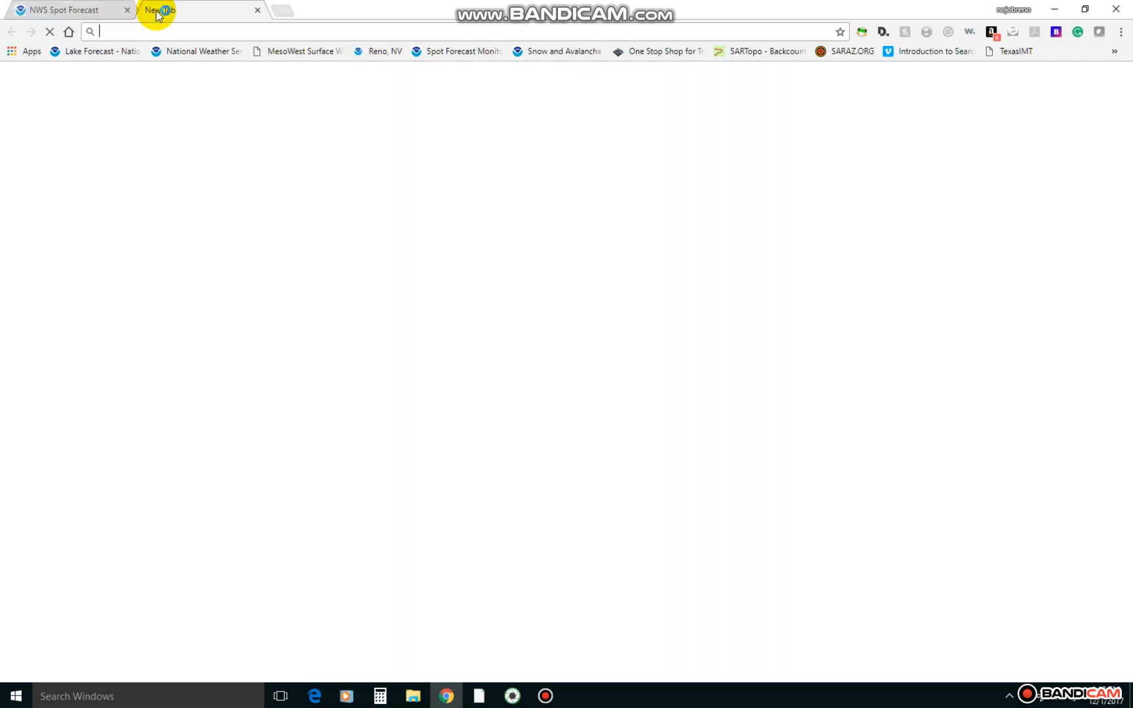
click(748, 53)
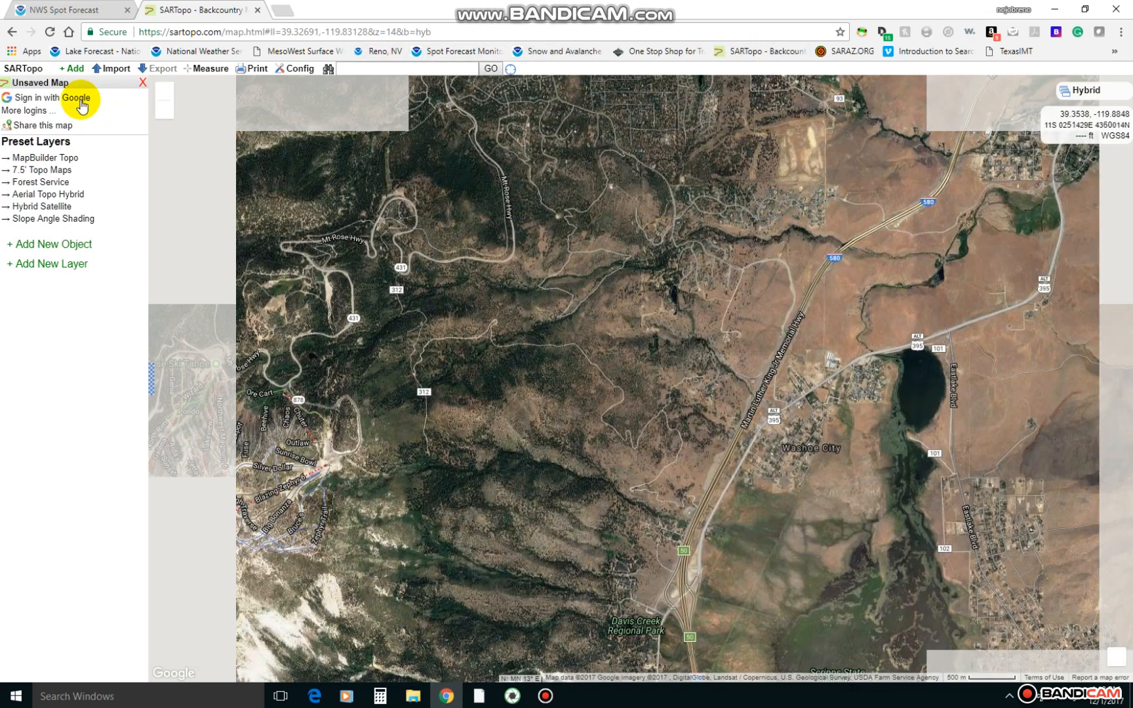
click(79, 98)
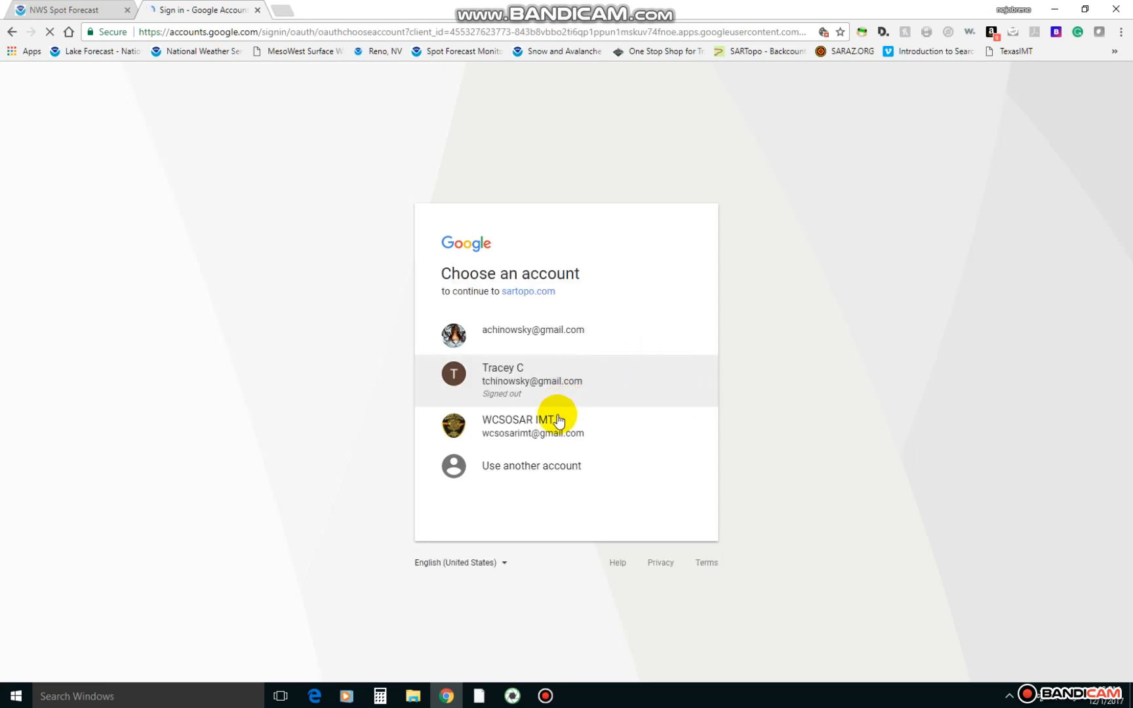
click(557, 416)
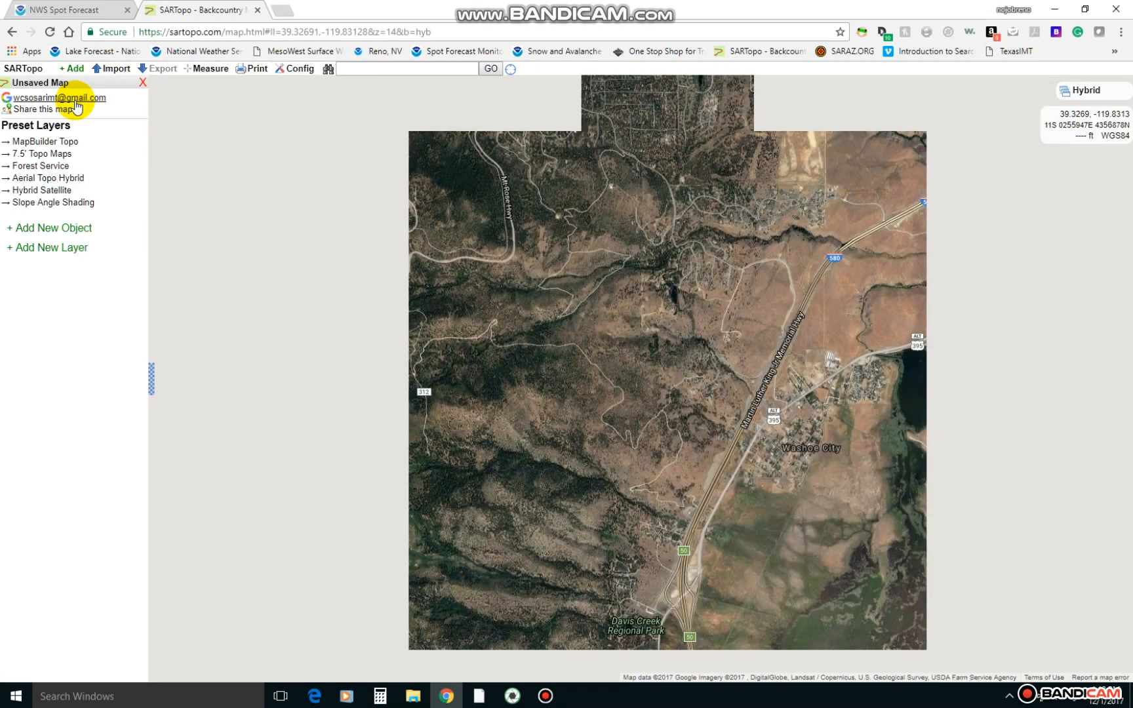
click(76, 100)
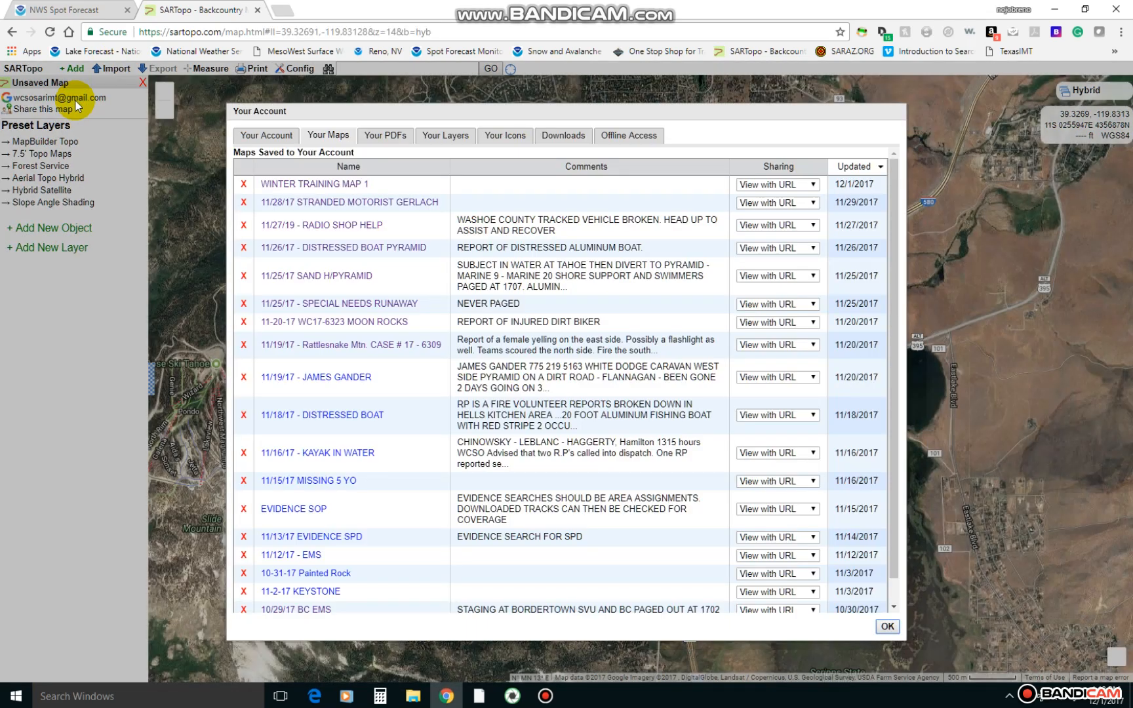
click(346, 186)
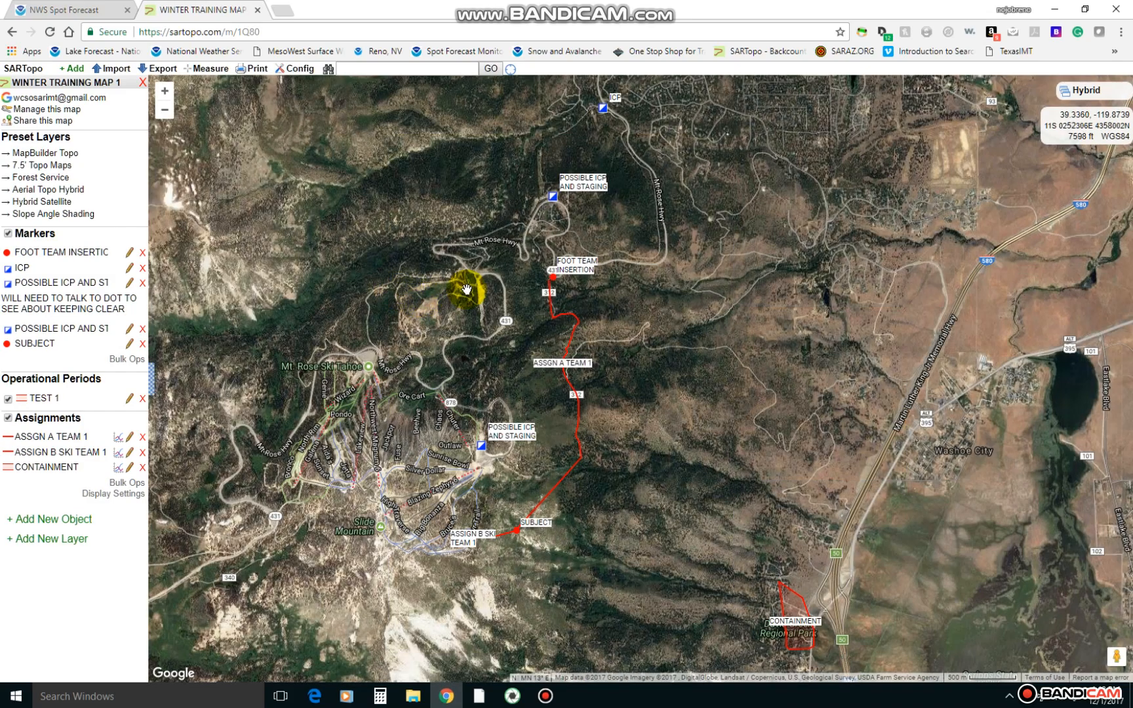
Add a new marker labelled SPOT WEATHER on the map just beside the ICP marker near Mt Rose Hwy.
drag(466, 289, 425, 182)
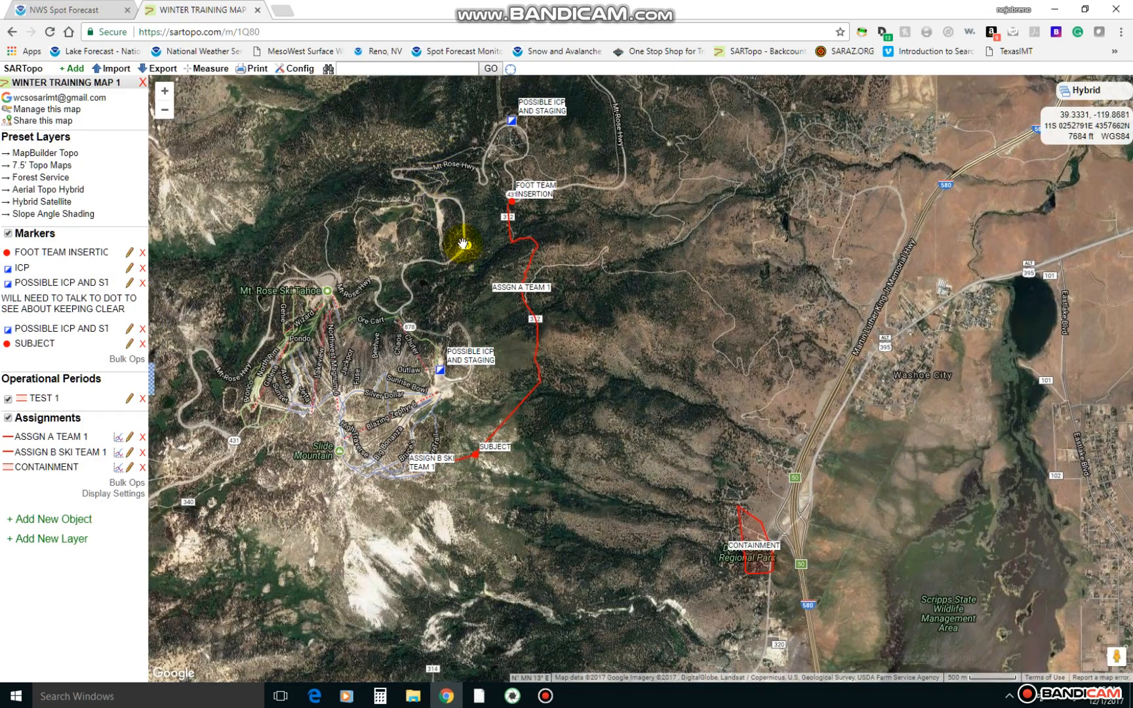
drag(417, 215, 412, 405)
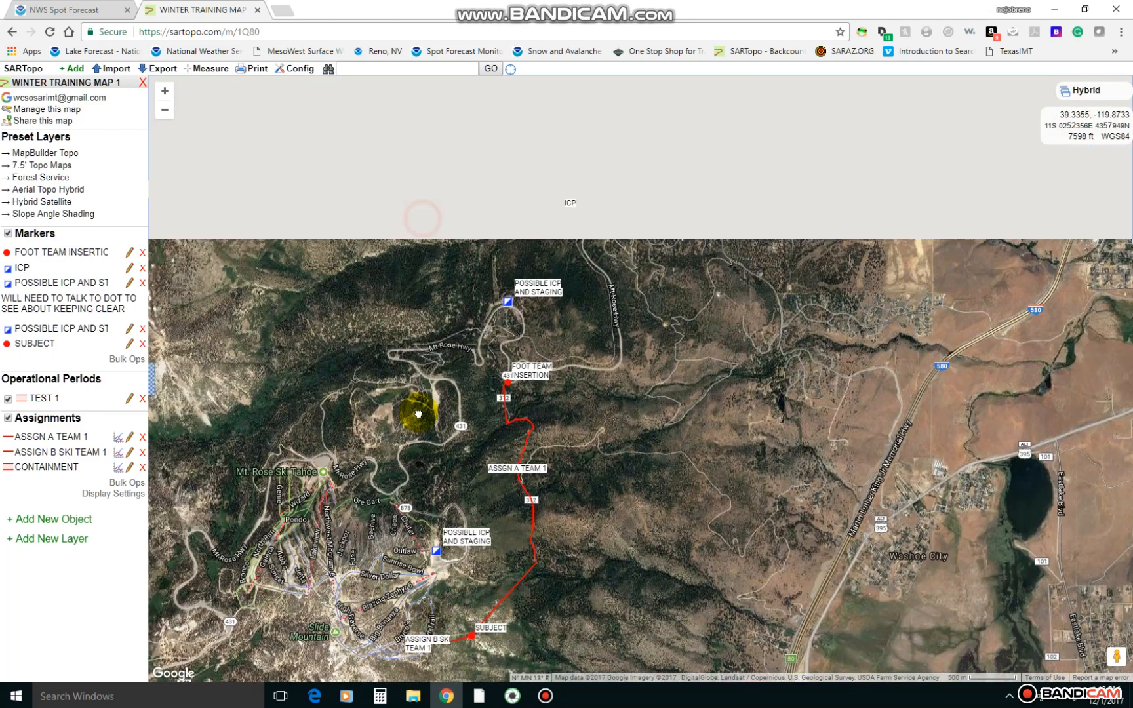
drag(656, 287, 587, 474)
drag(687, 406, 686, 379)
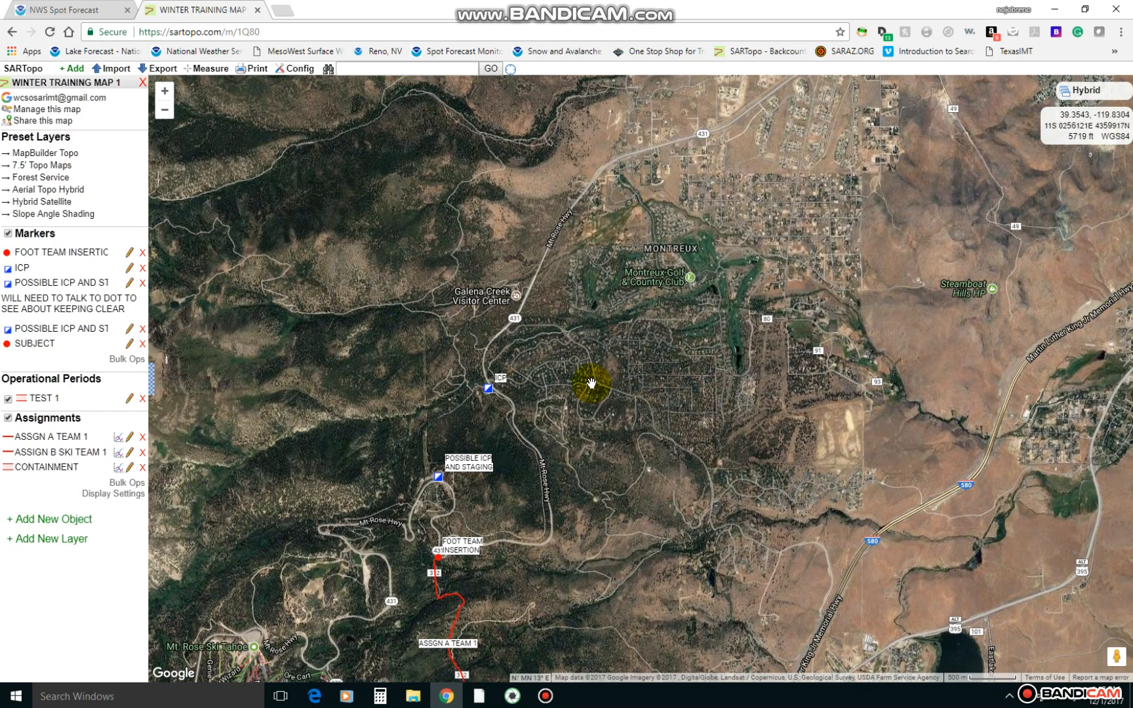
right_click(506, 392)
mouse_move(523, 404)
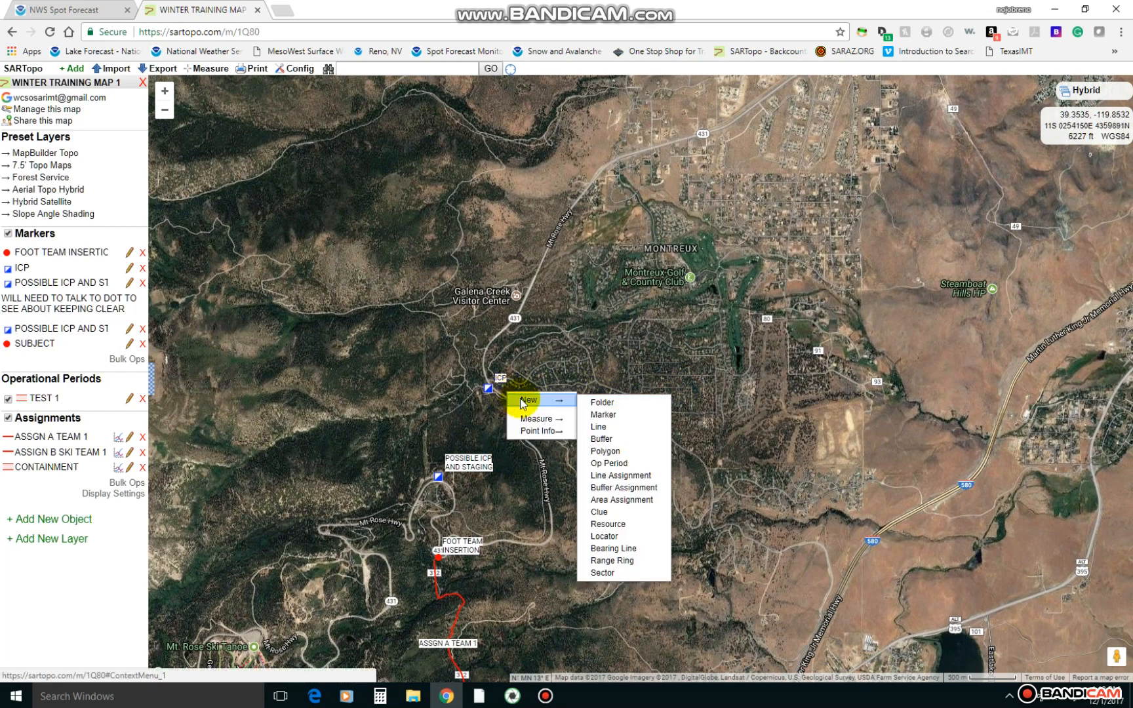
click(607, 412)
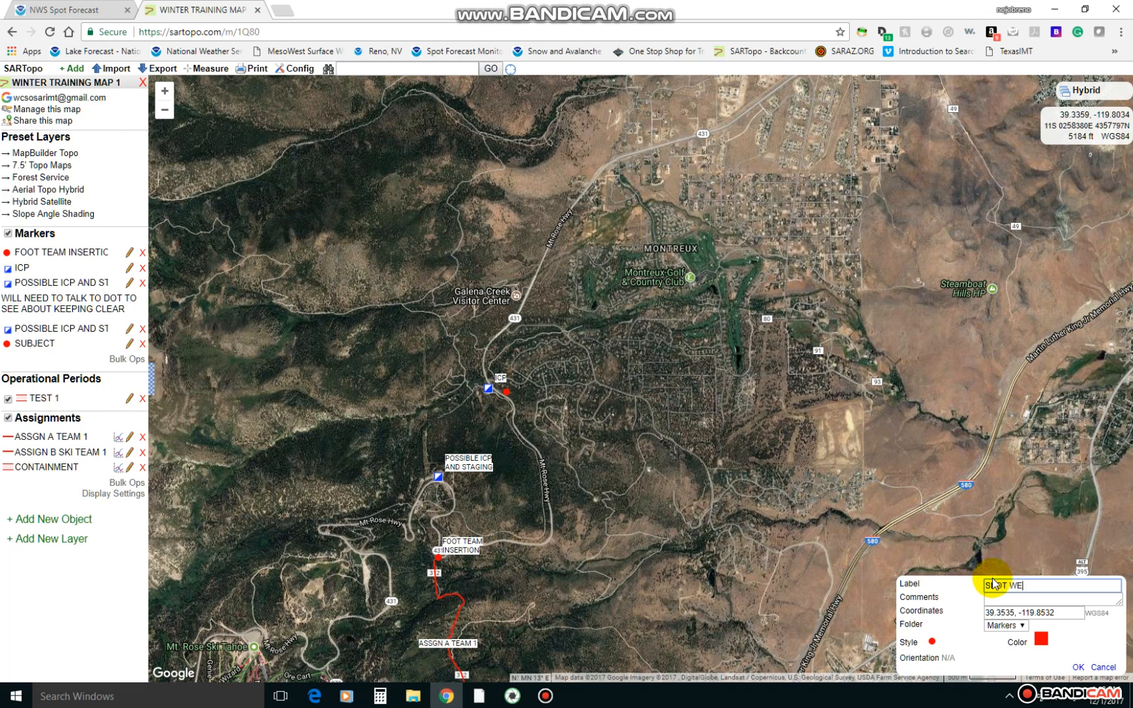
text(SPOT WEATHER)
Paste the copied spot forecast into the SPOT WEATHER marker's comments, save the marker, and check its text in the marker list.
click(1005, 598)
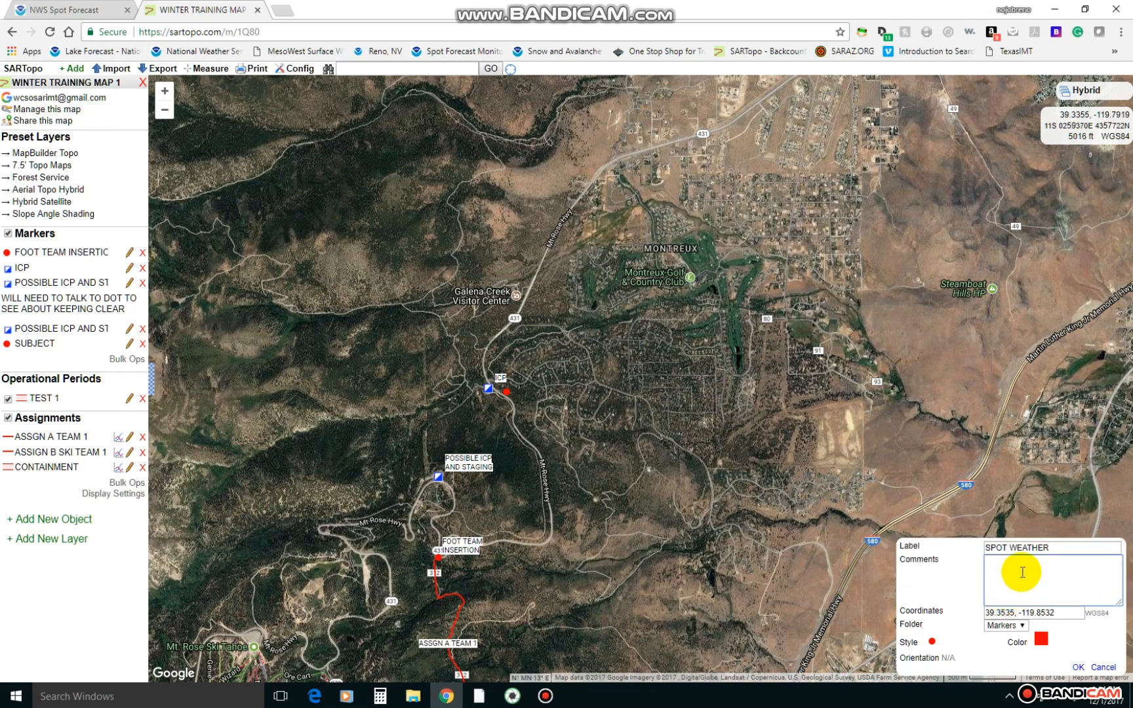
text(Mixing height.......400-700 ft AGL increasing to 2700 ft AGL late in the afternoon. Transport winds.....West around 12 mph.)
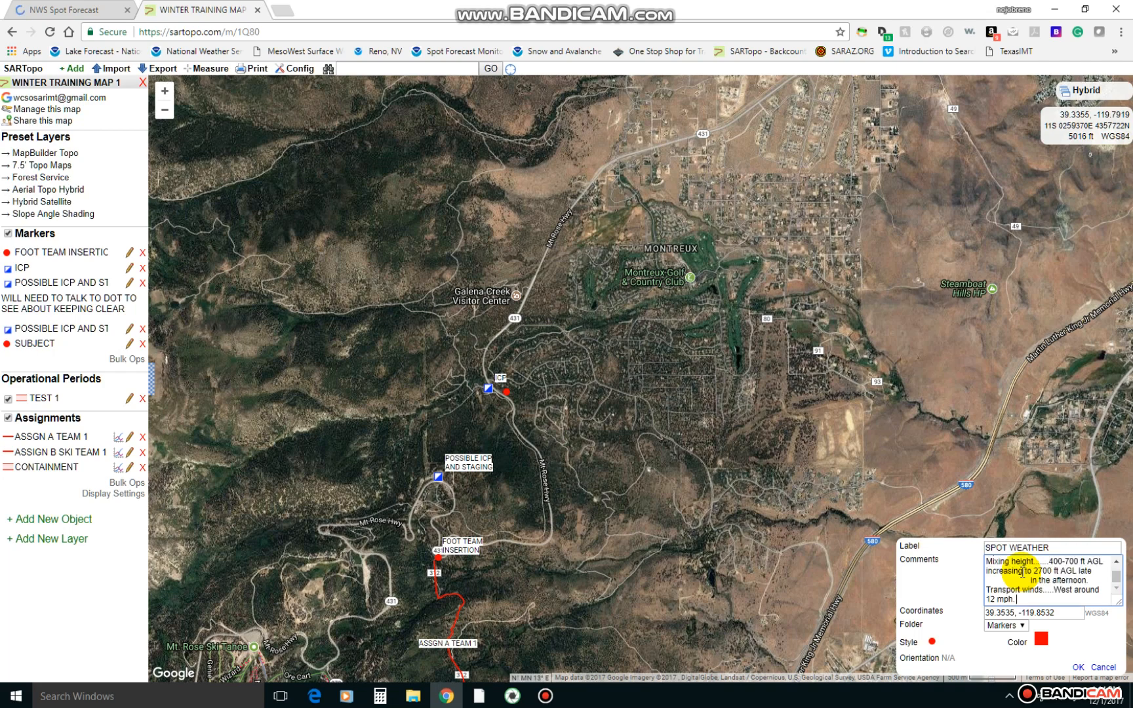
click(1077, 671)
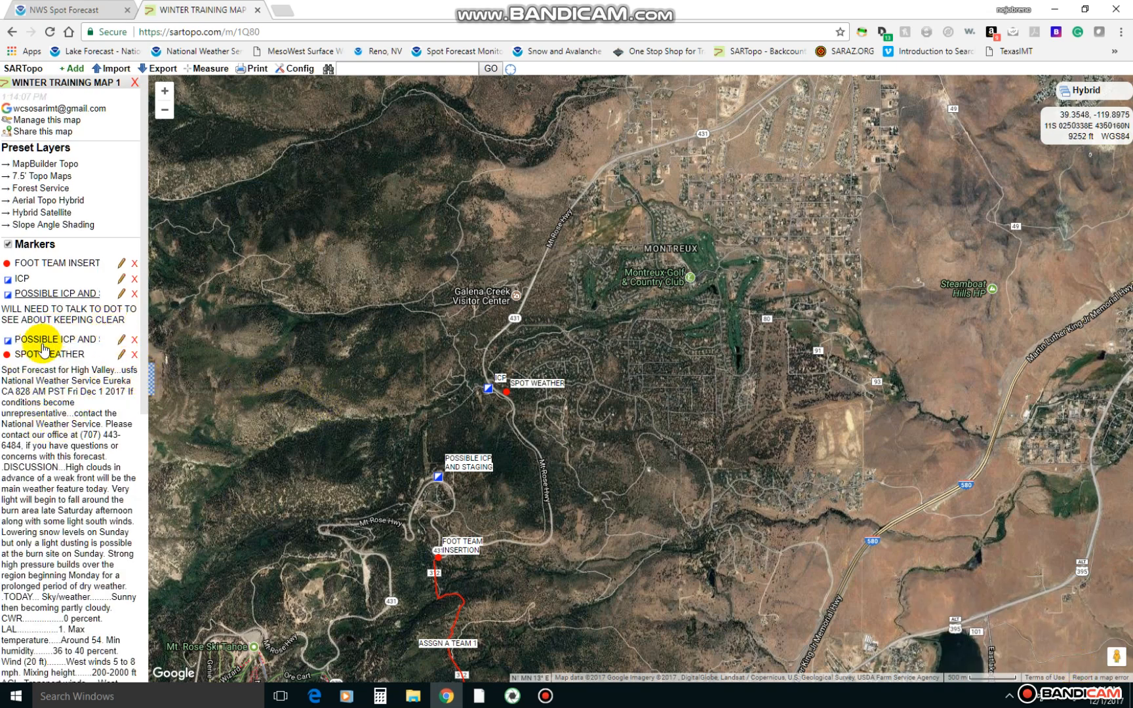
scroll(38, 429, down, 5)
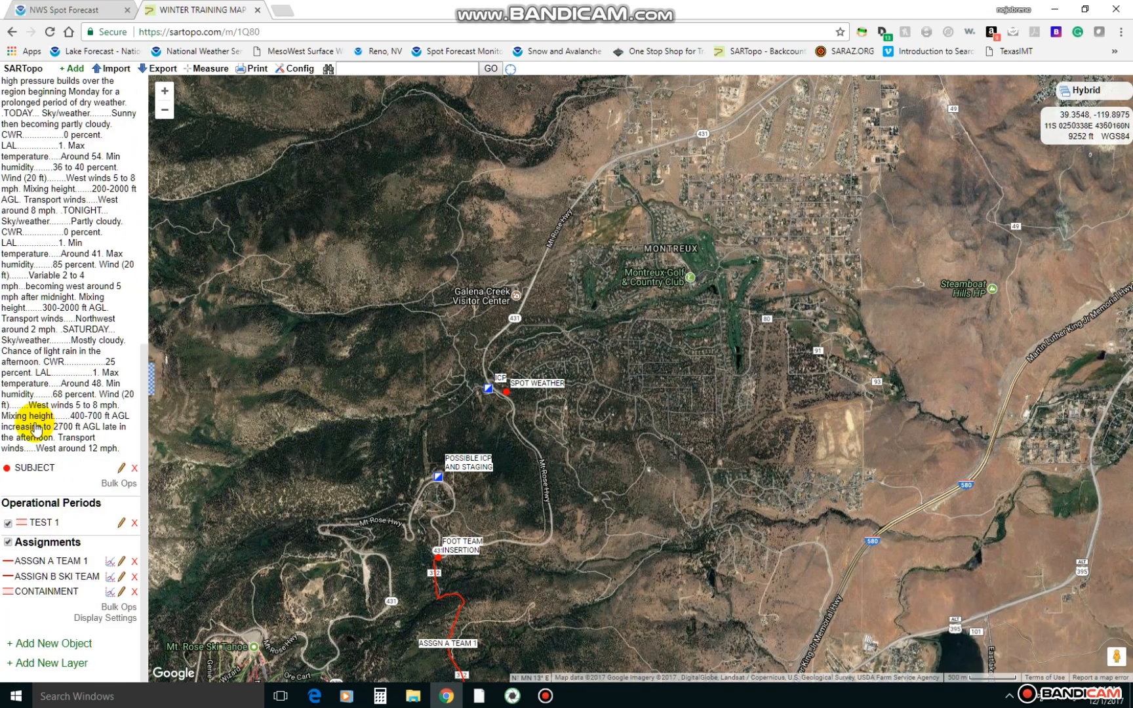